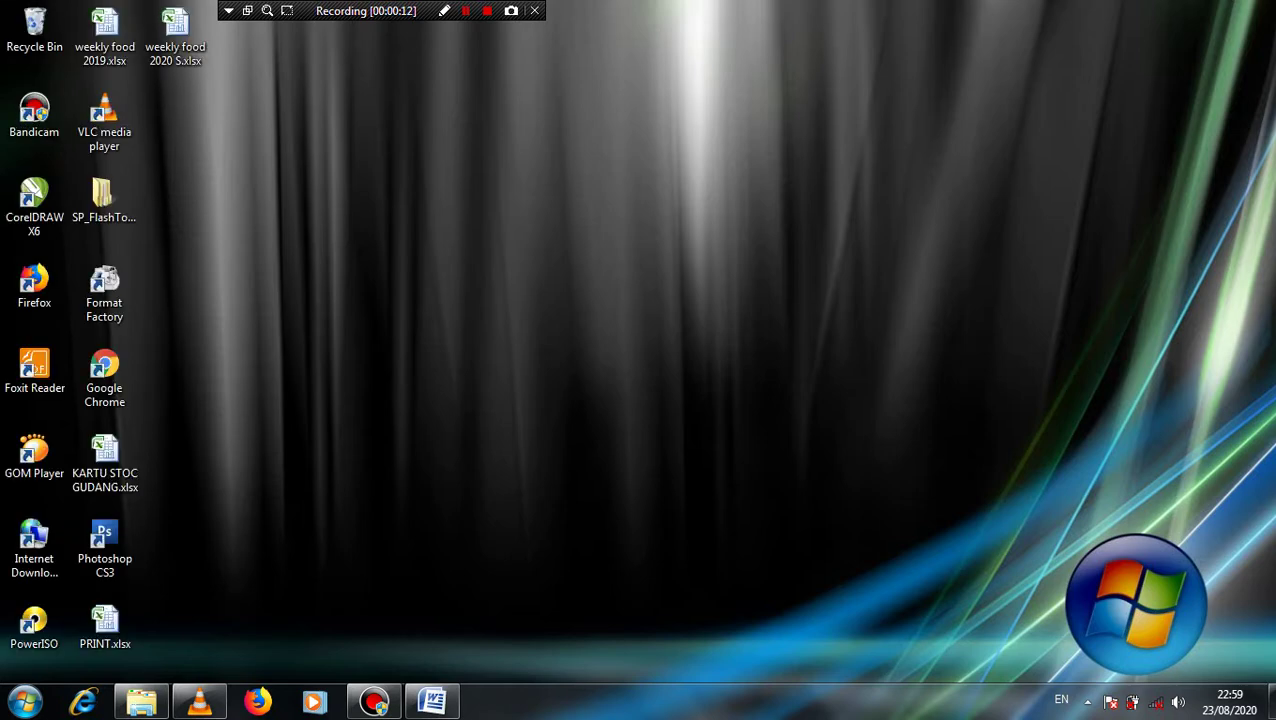
Switch to the letter in Word and review it from the letterhead to the signature block.
left_click(432, 700)
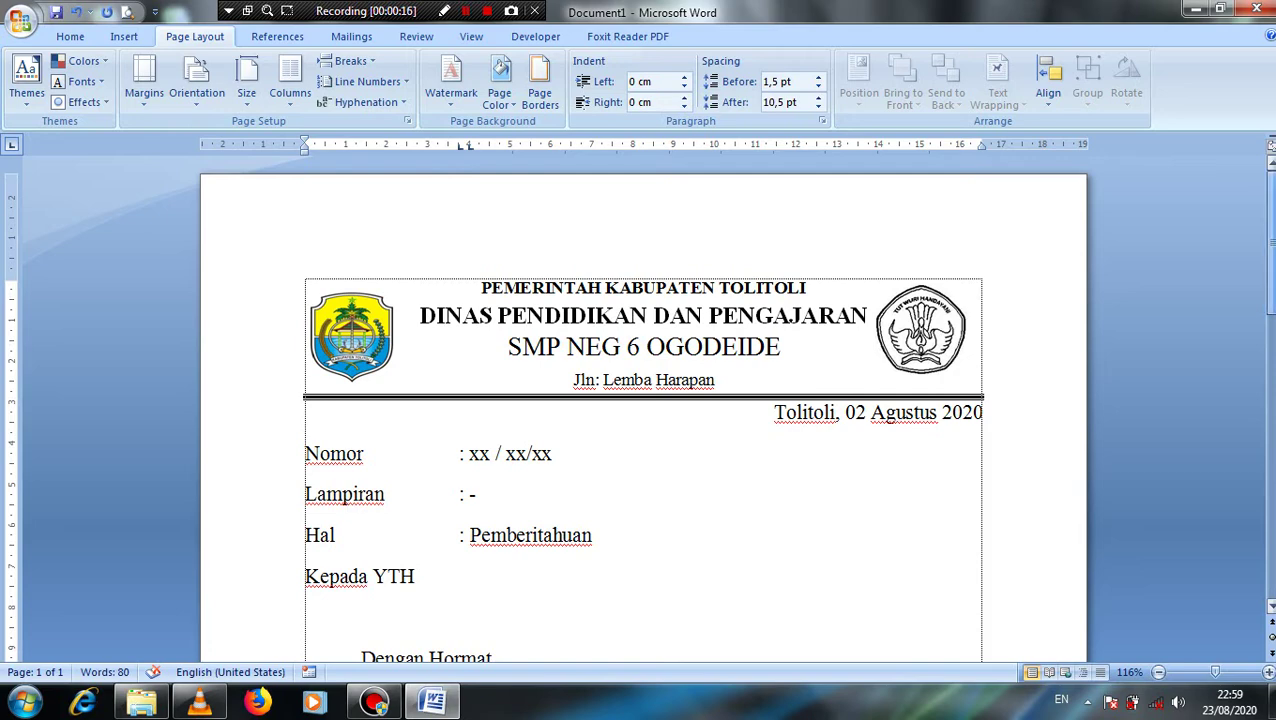
scroll(643, 420, "down", 8)
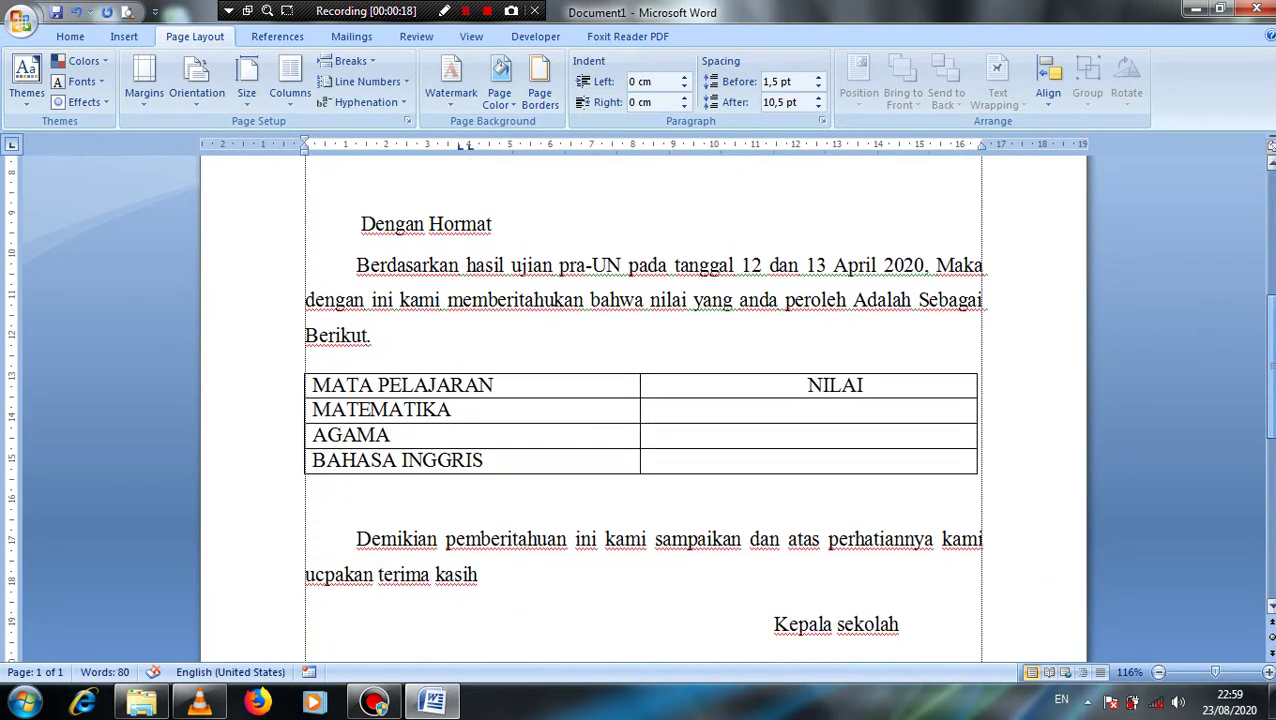
scroll(643, 420, "down", 6)
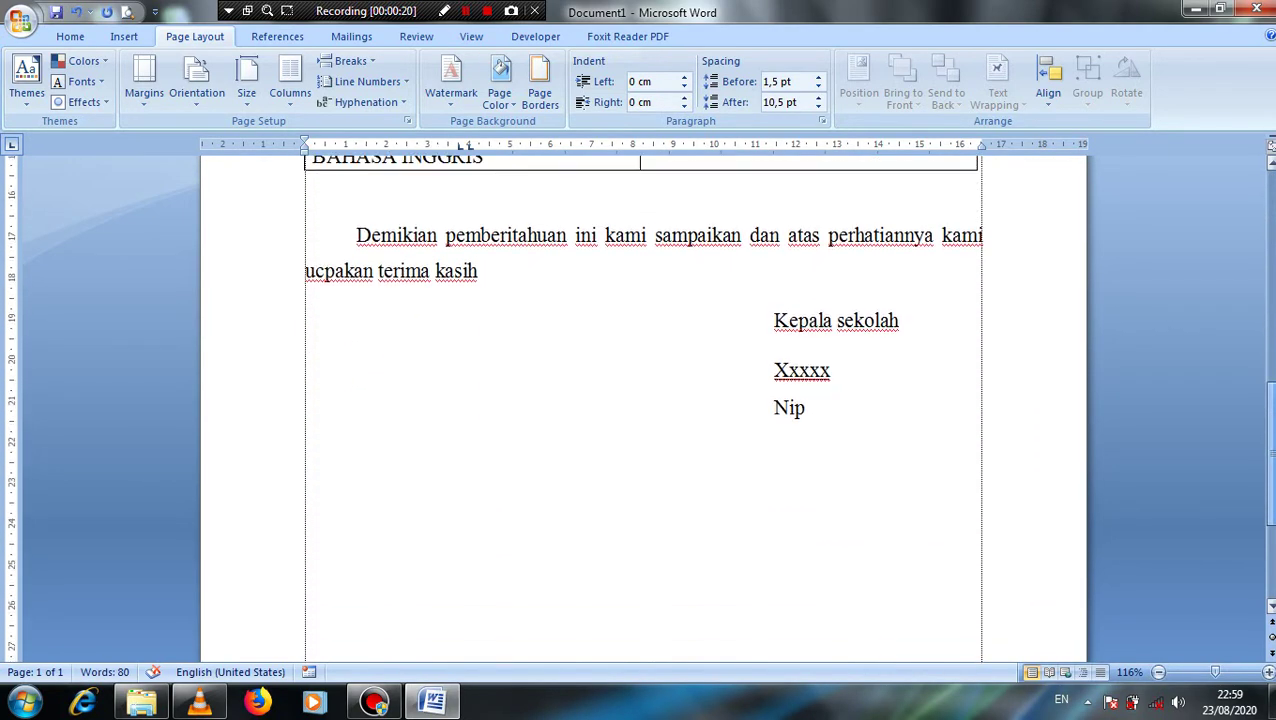
scroll(643, 420, "down", 3)
scroll(643, 420, "up", 5)
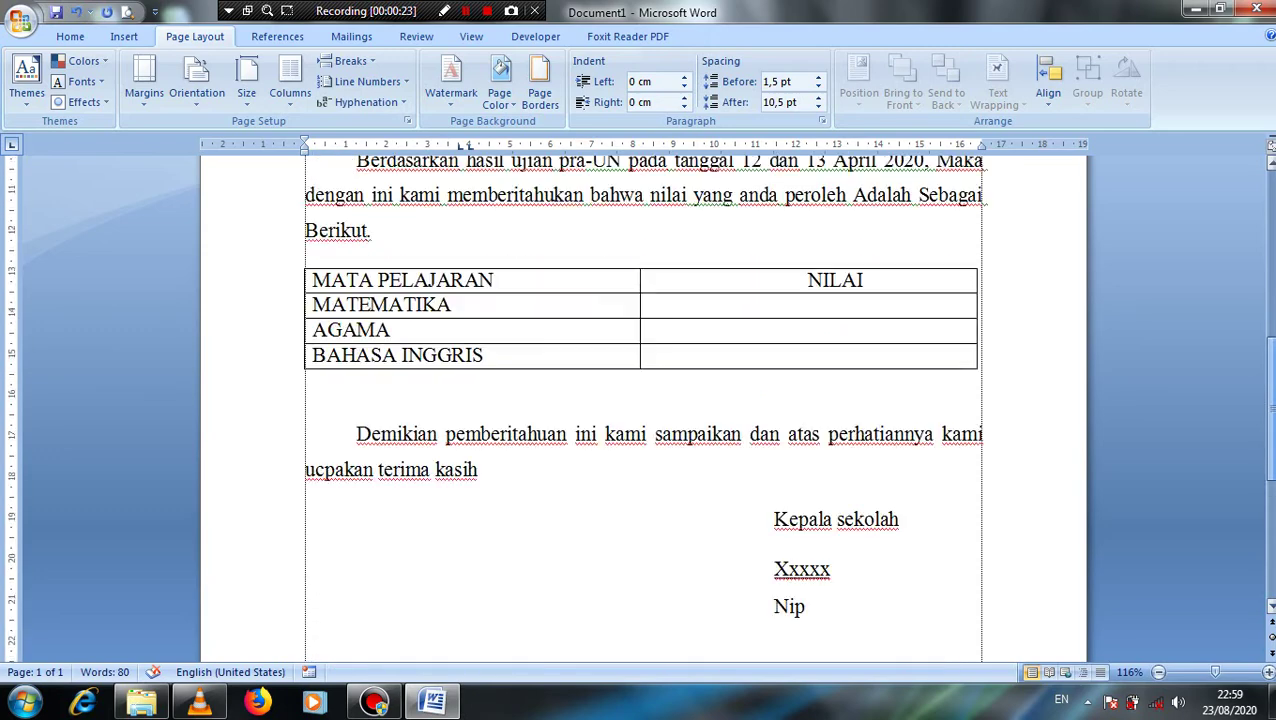
scroll(643, 420, "up", 8)
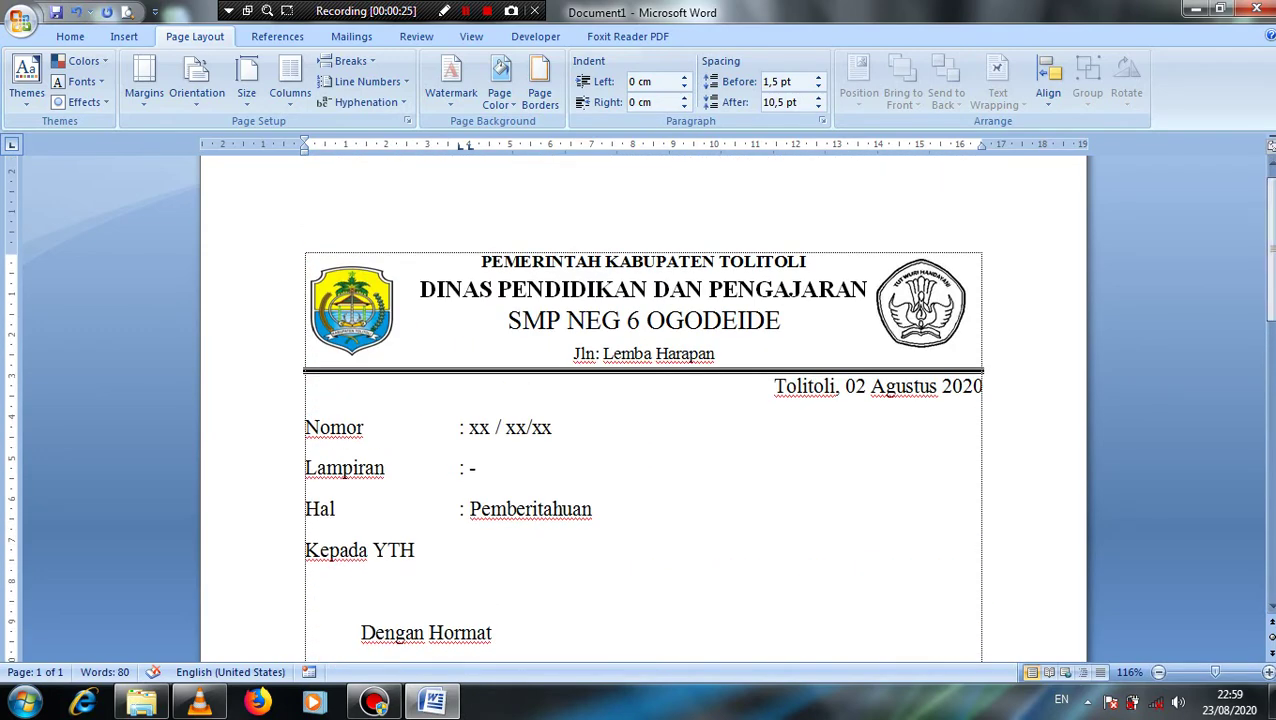
Insert a blank line above the letterhead's first line, "PEMERINTAH KABUPATEN TOLITOLI".
key("Return")
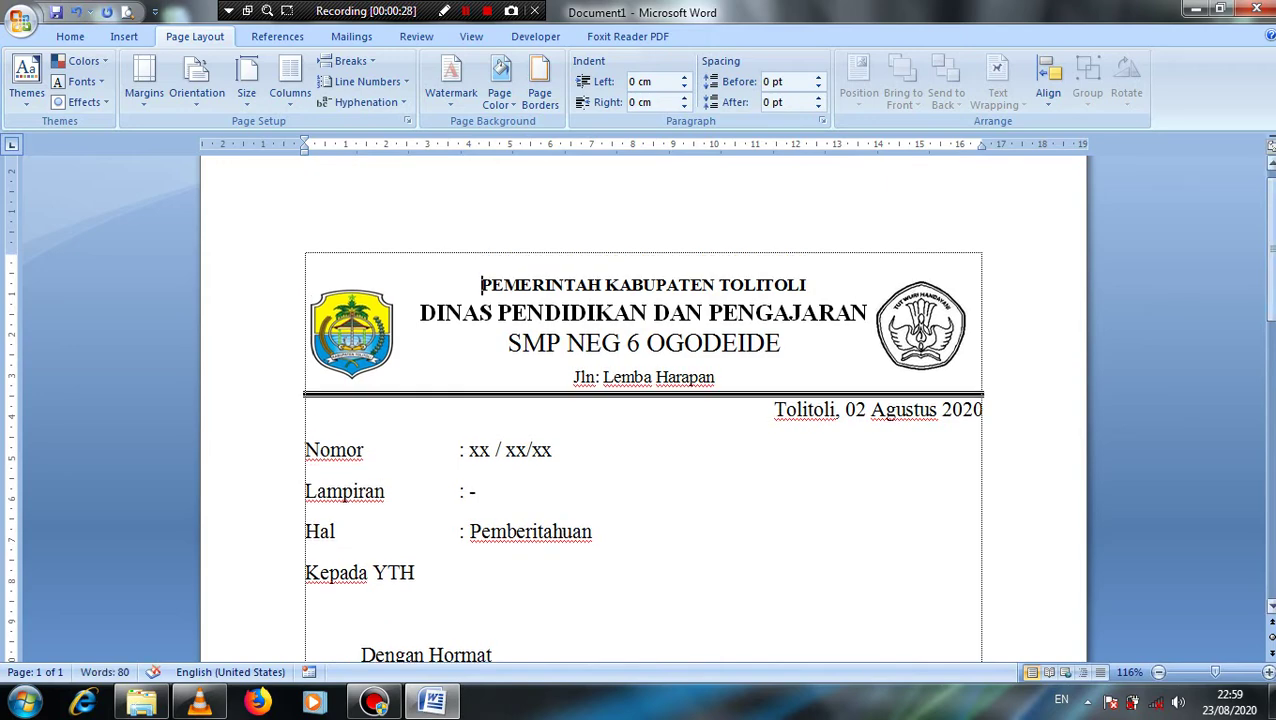
scroll(643, 420, "down", 10)
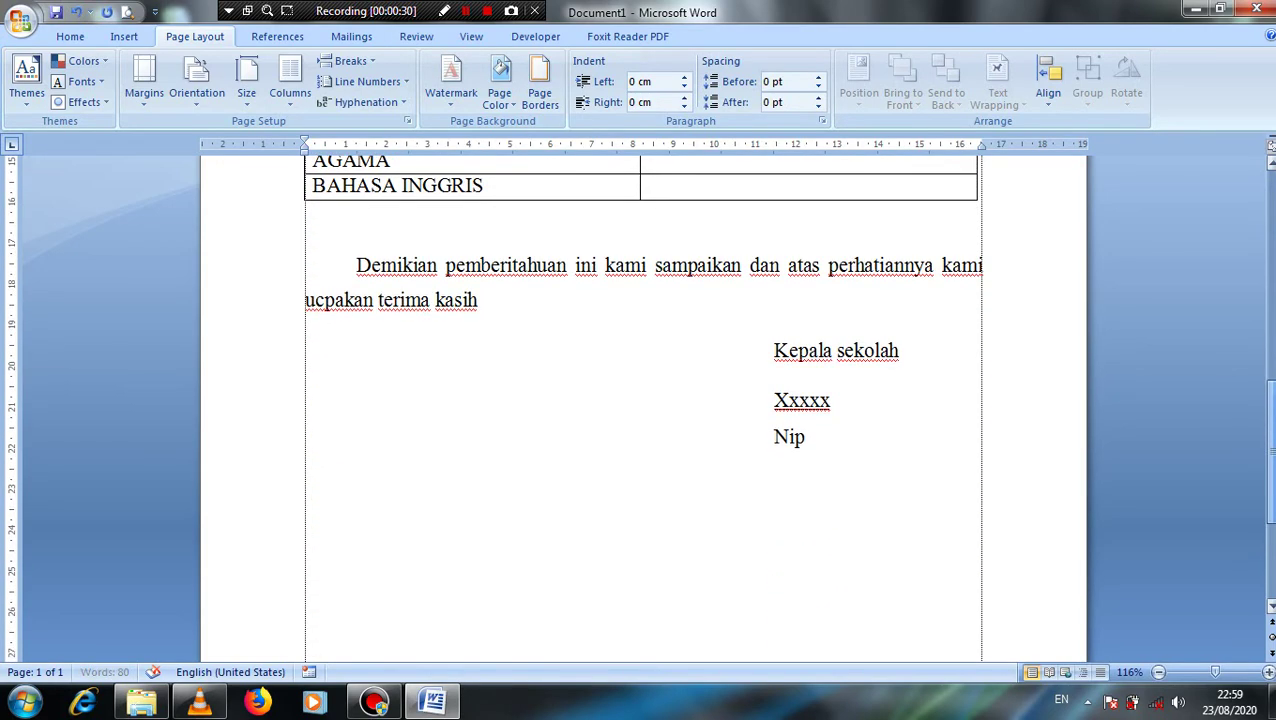
scroll(643, 408, "up", 10)
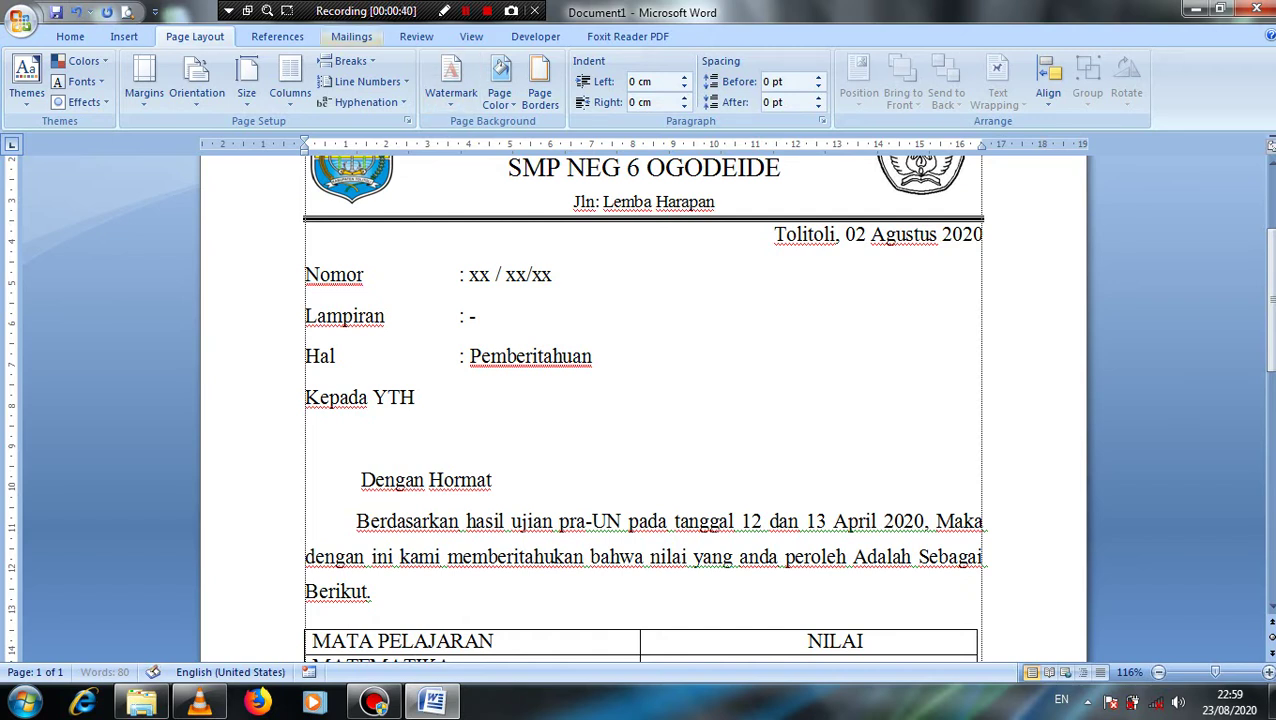
left_click(351, 37)
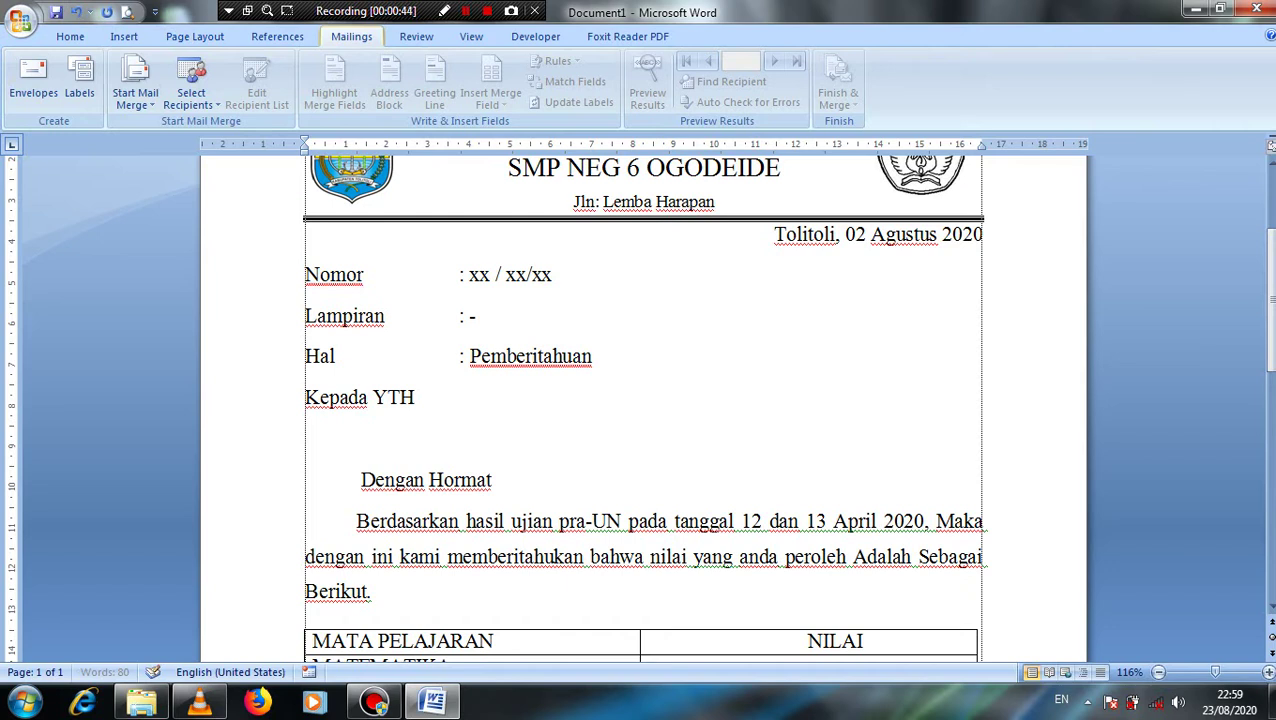
left_click(191, 95)
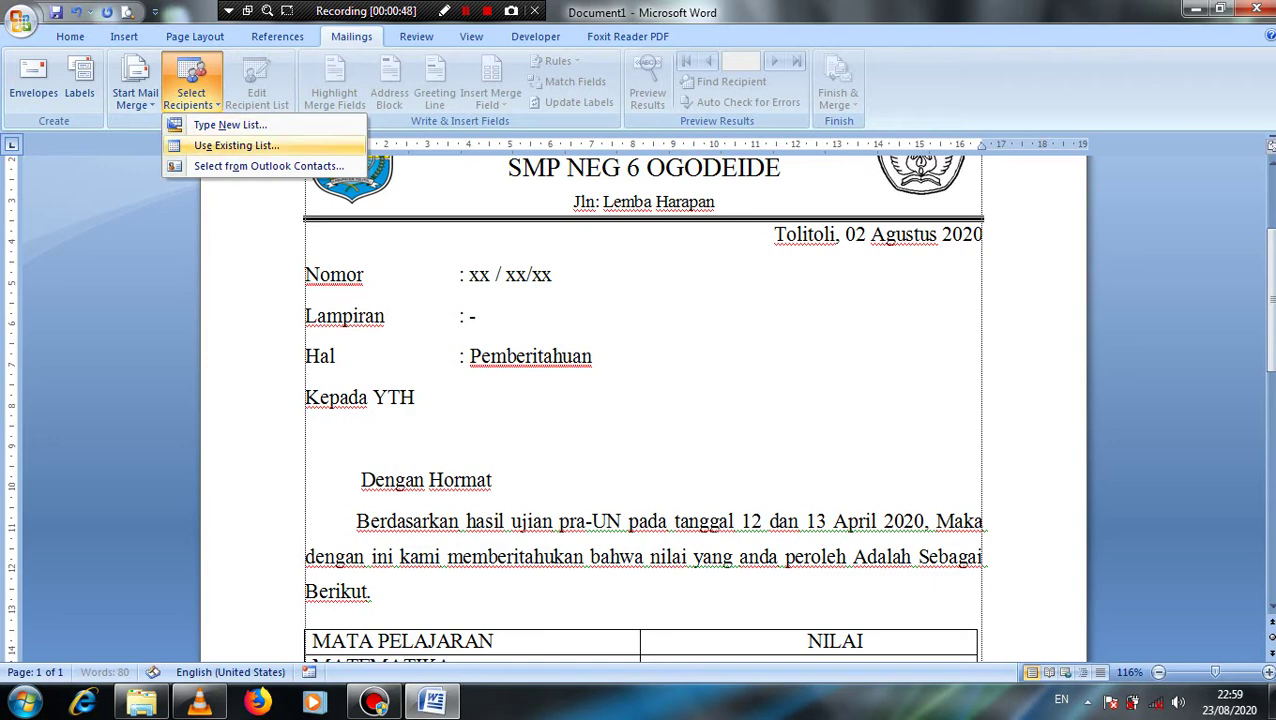
left_click(237, 146)
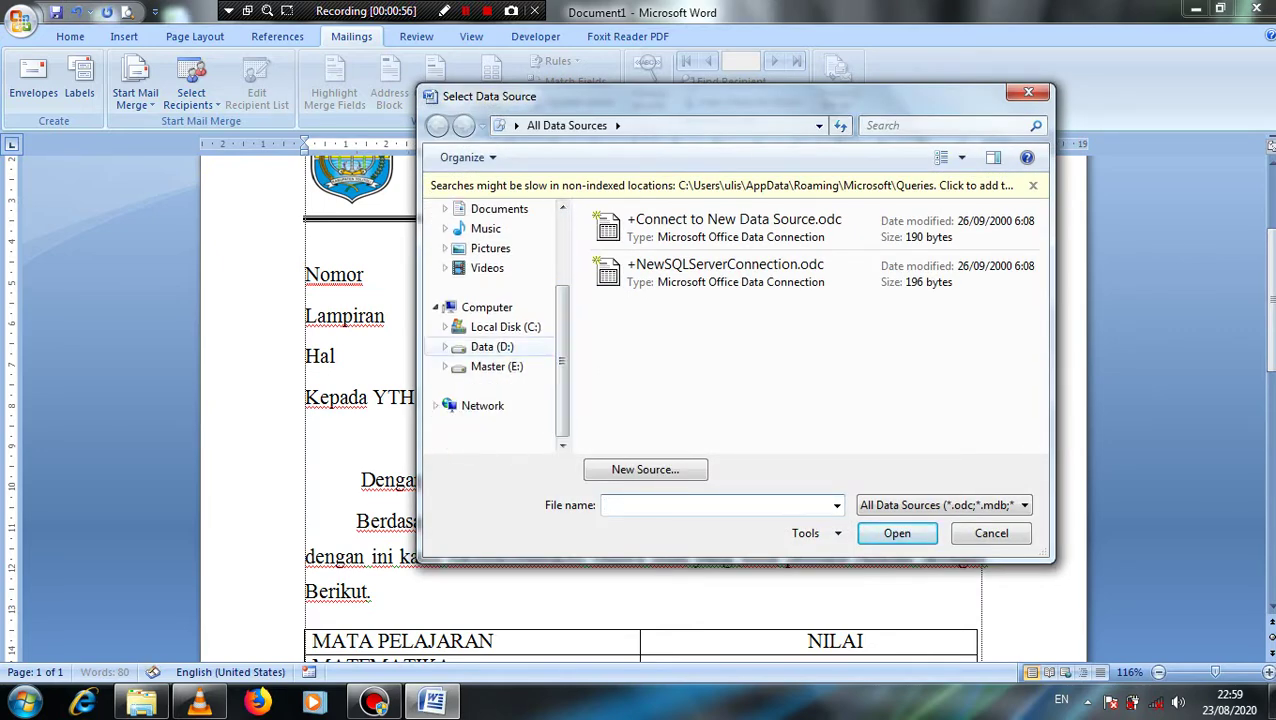
left_click(1028, 92)
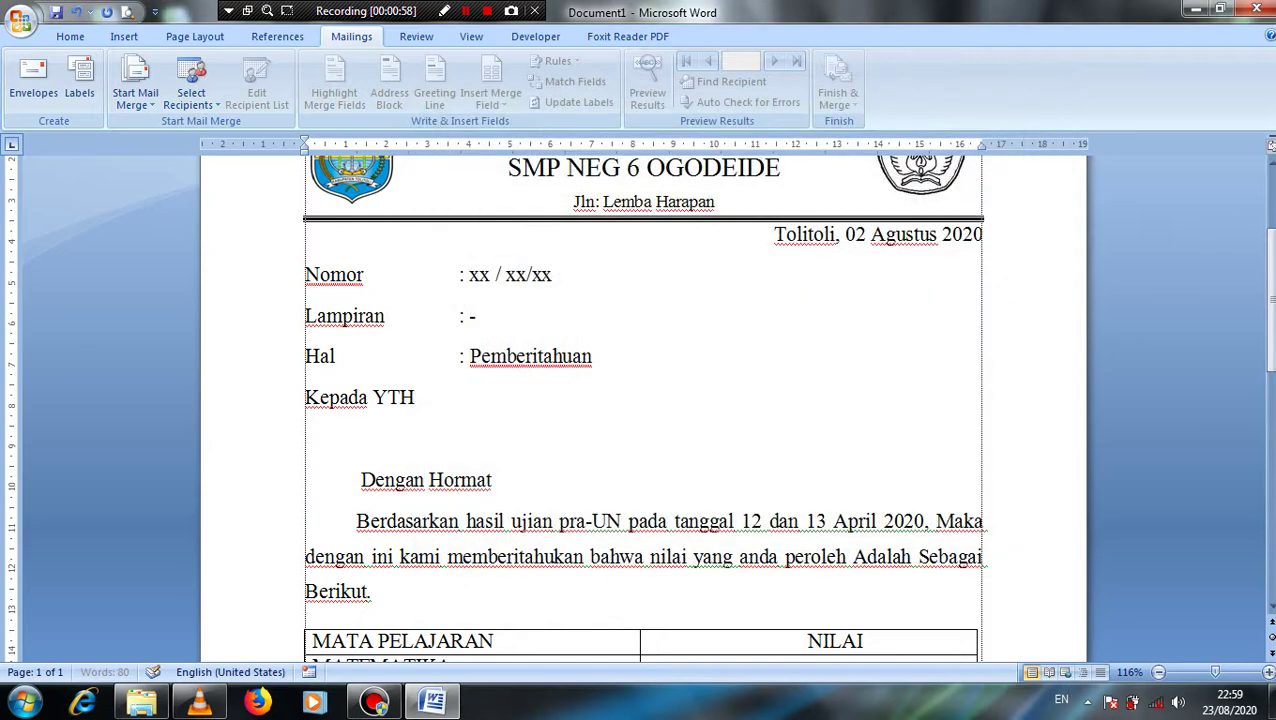
Open DATA NILAI - Copy.xlsx from the folder Turial\2, examine the student score table, close it and return to the letter in Word.
left_click(141, 702)
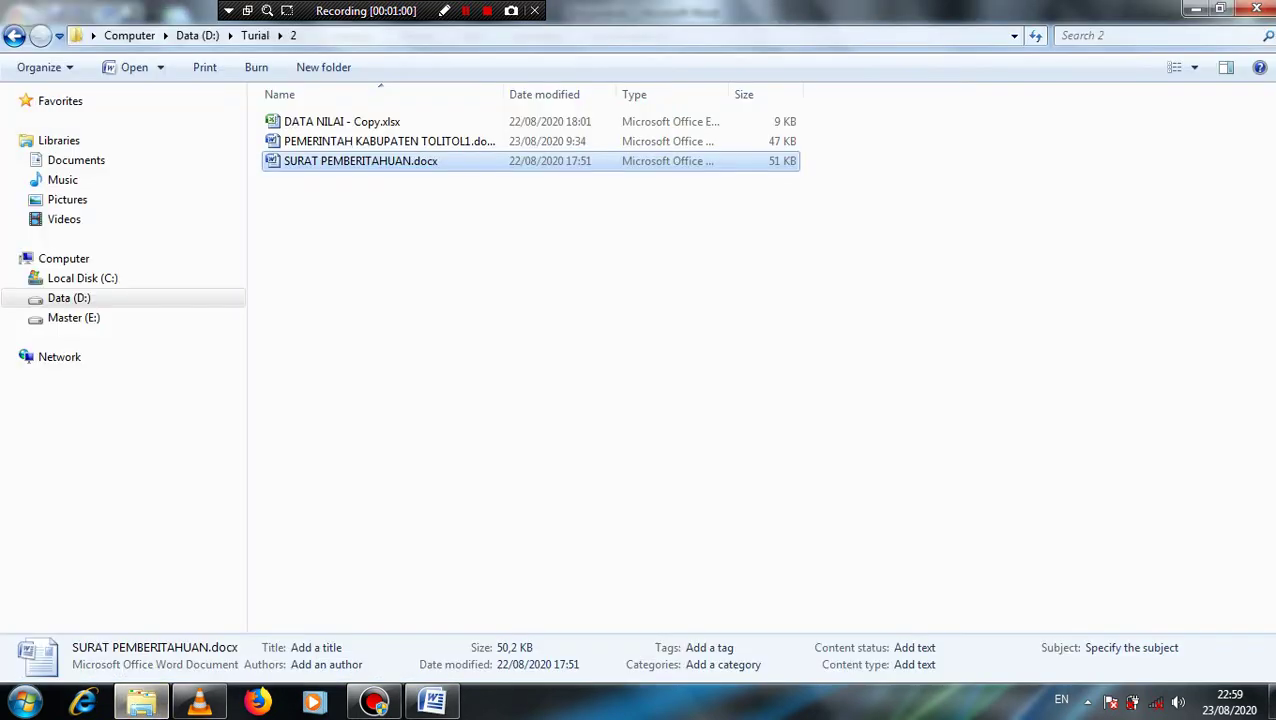
left_click(342, 122)
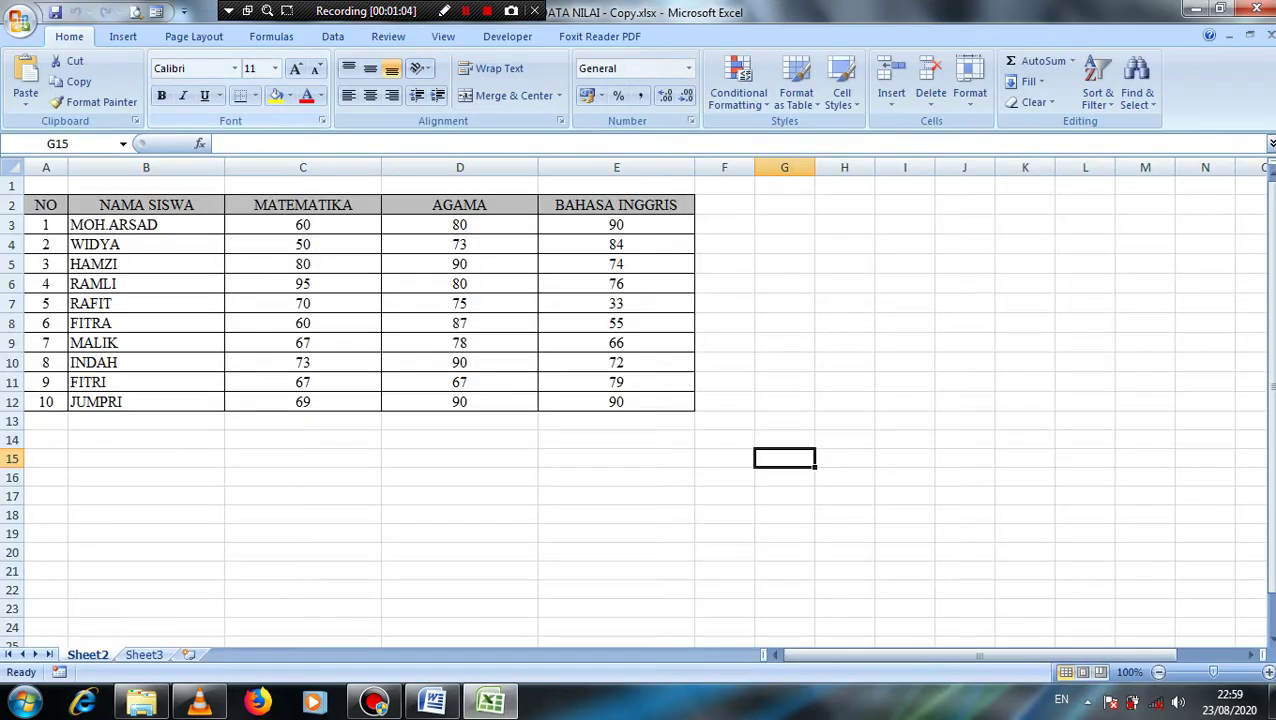
left_click(844, 303)
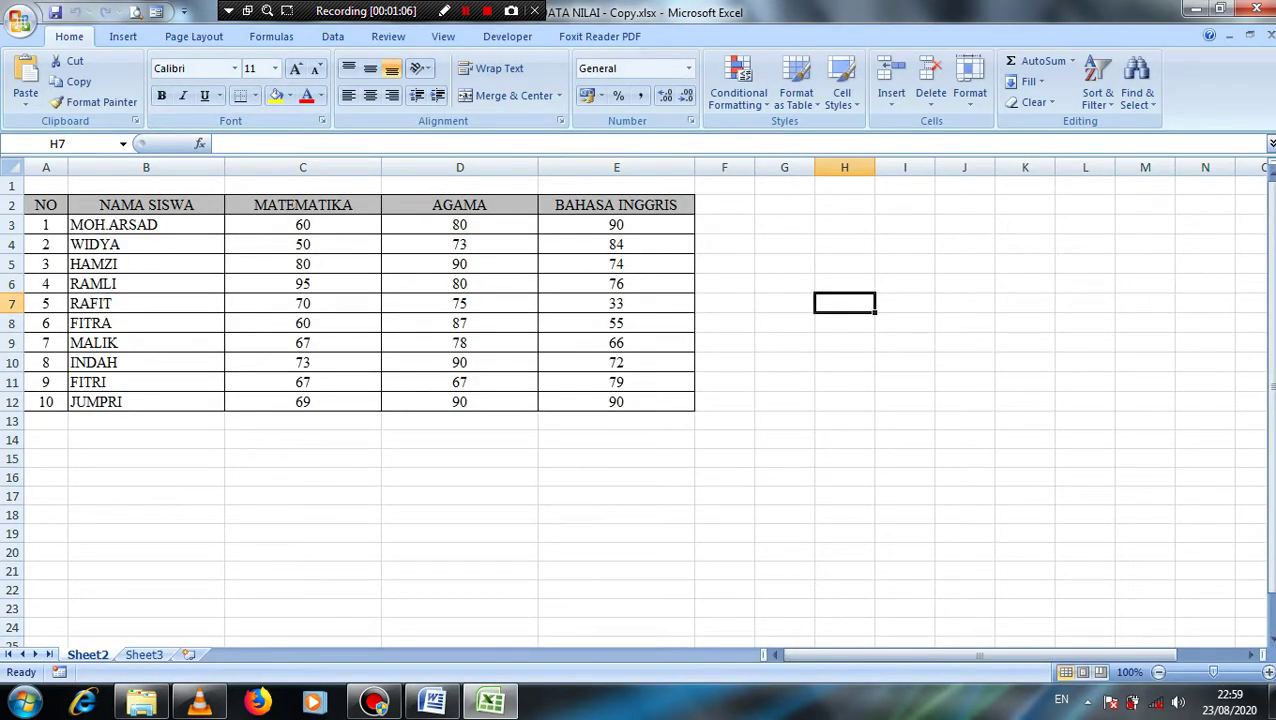
left_click_drag(1267, 276, 1267, 280)
left_click(1257, 9)
left_click(432, 703)
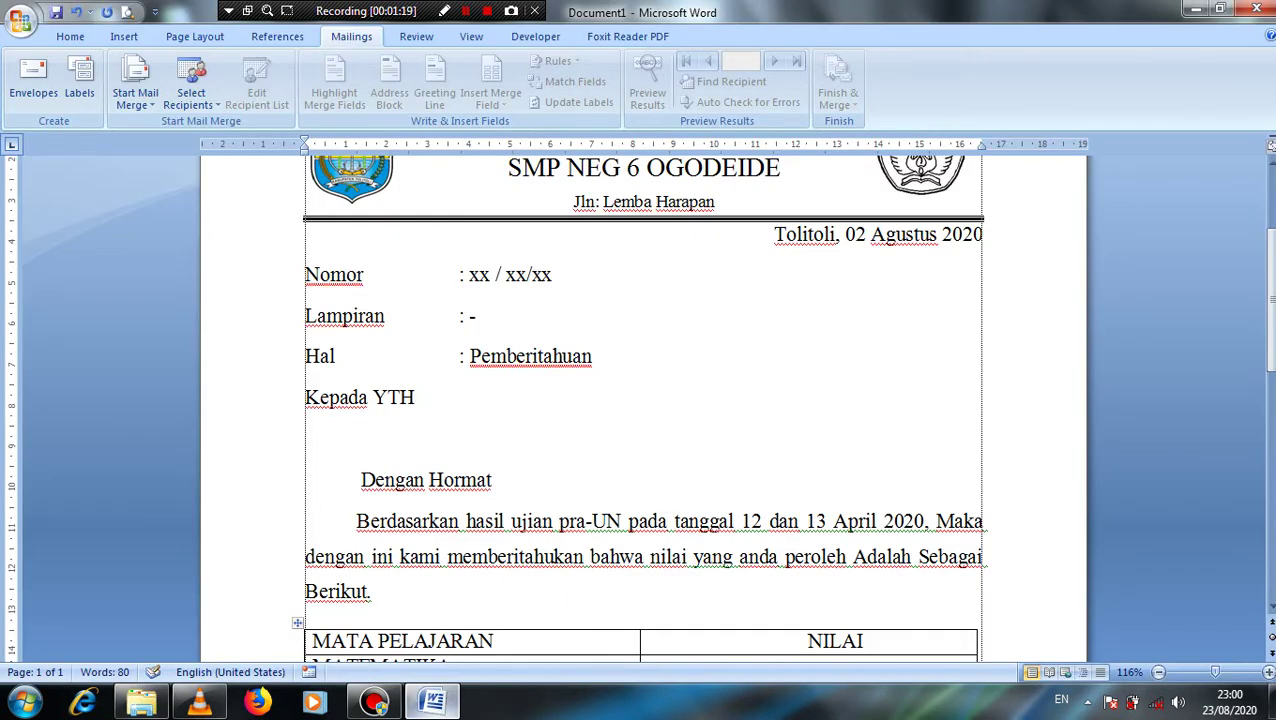
Choose to use an existing recipient list for the mail merge and browse to the folder Turial\2 on drive D.
left_click(70, 36)
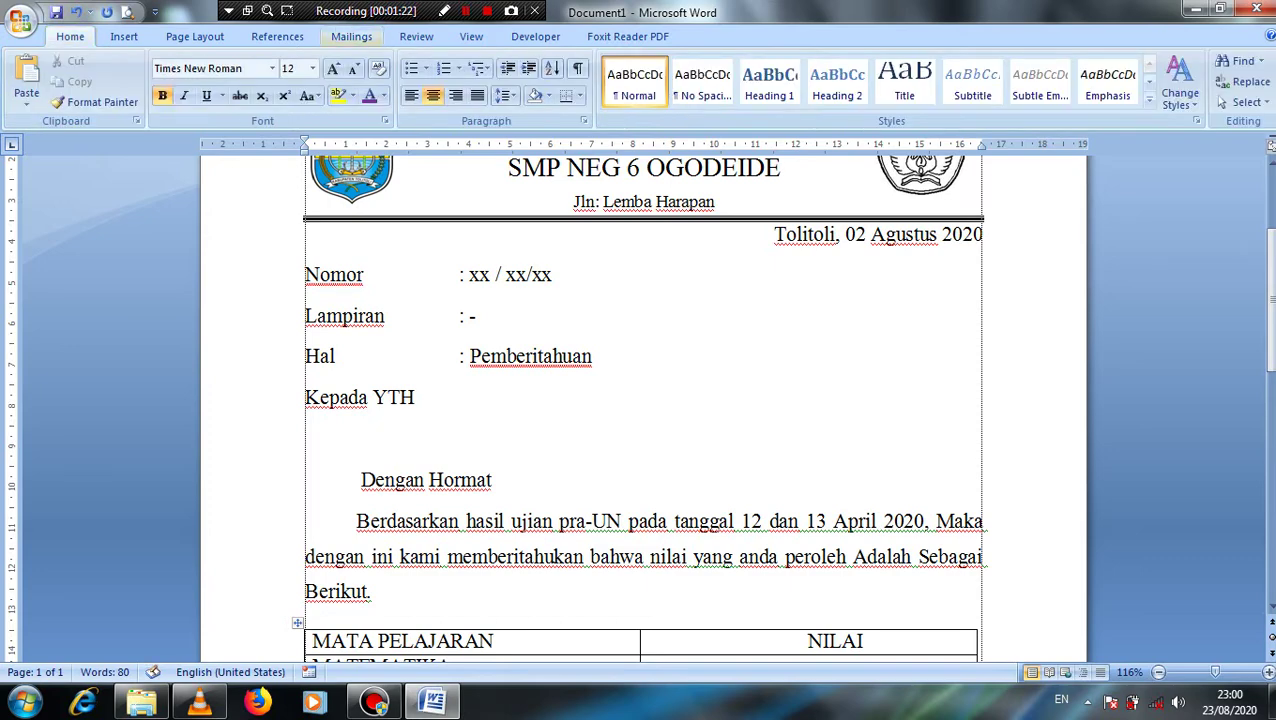
left_click(351, 36)
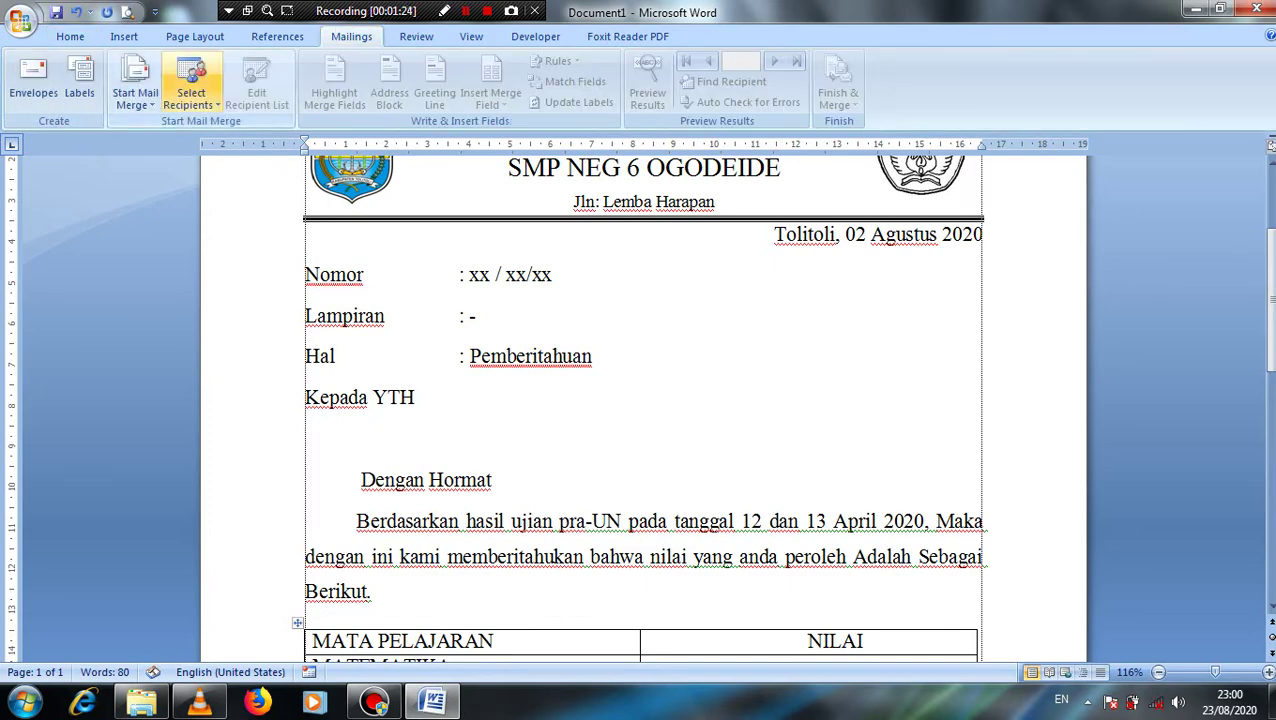
left_click(190, 95)
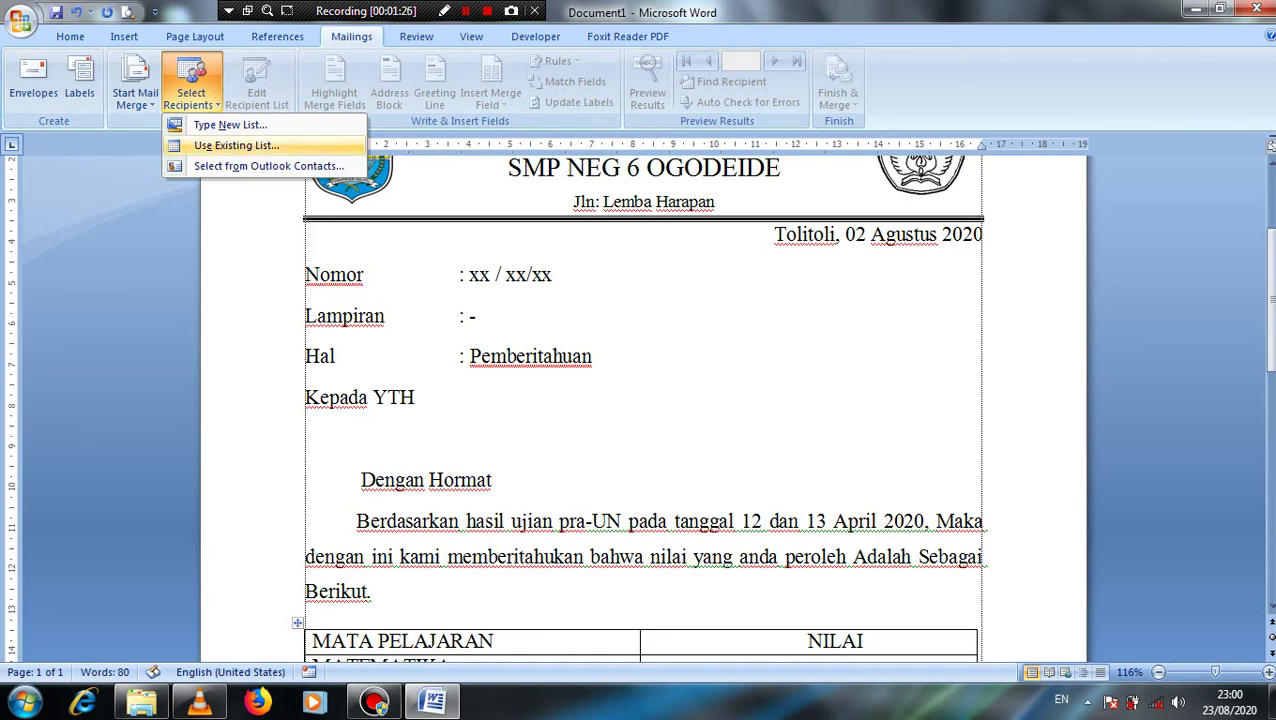
left_click(236, 145)
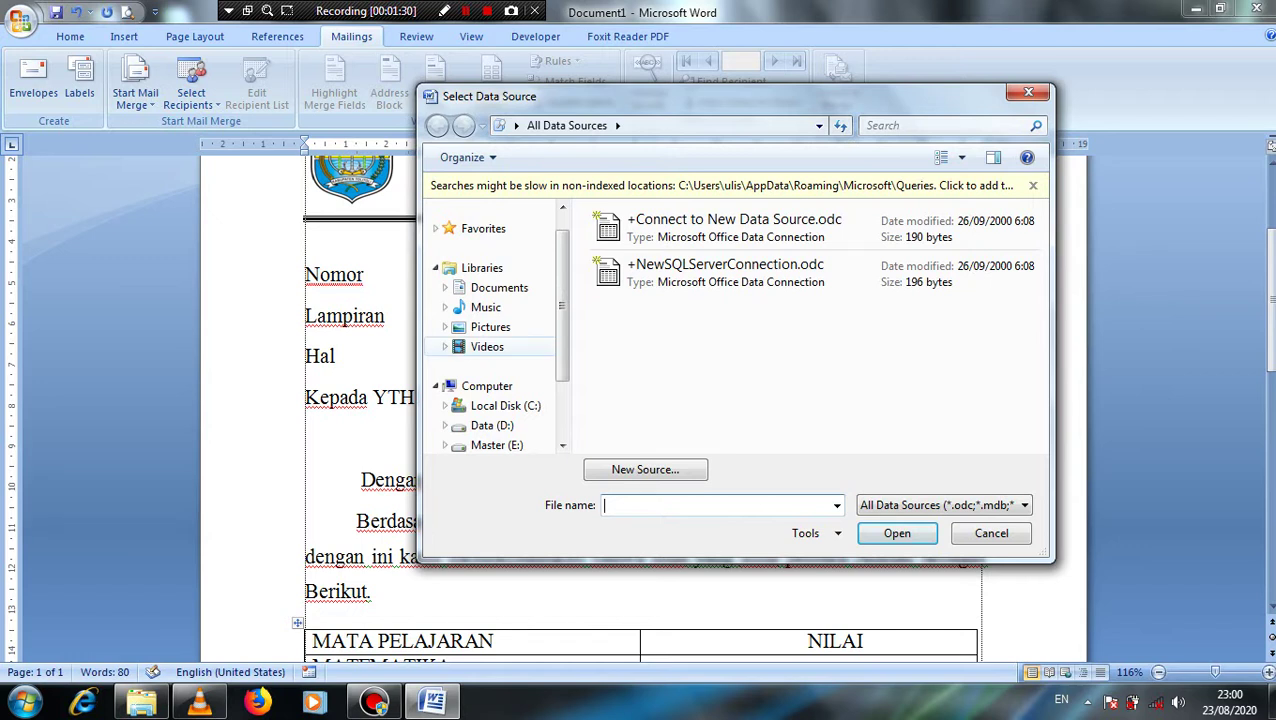
scroll(492, 386, "down", 1)
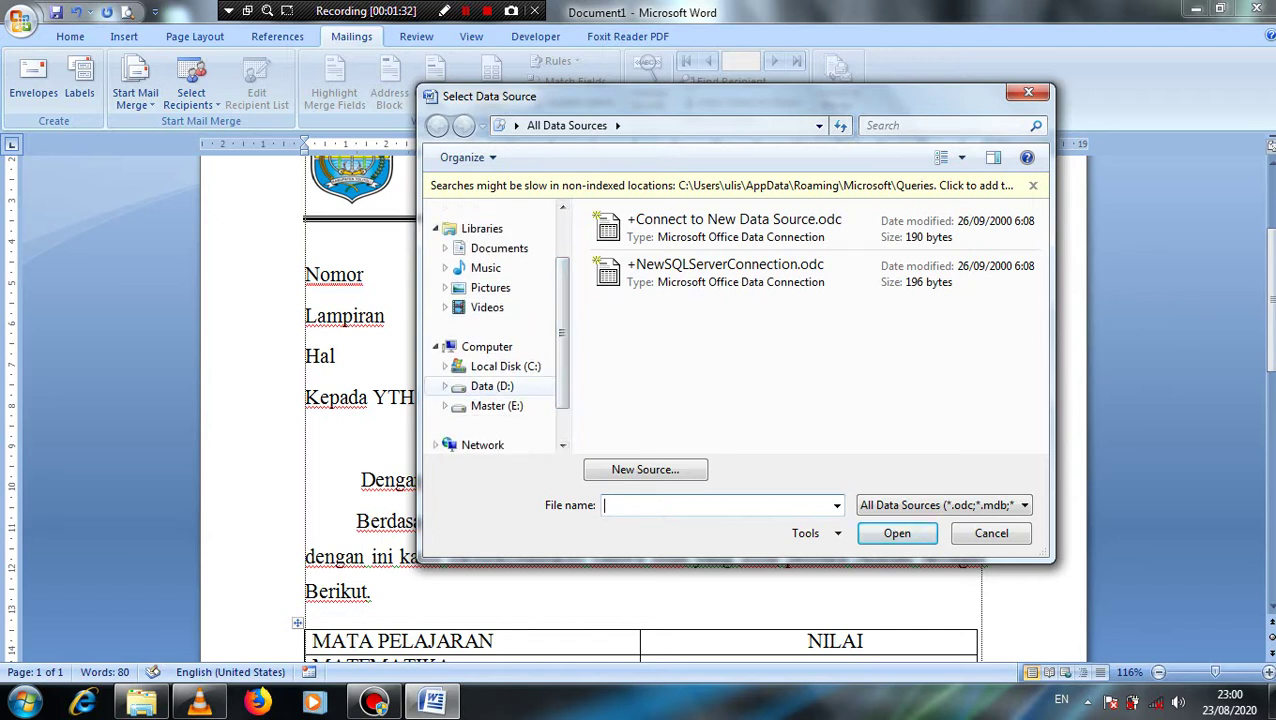
left_click(492, 386)
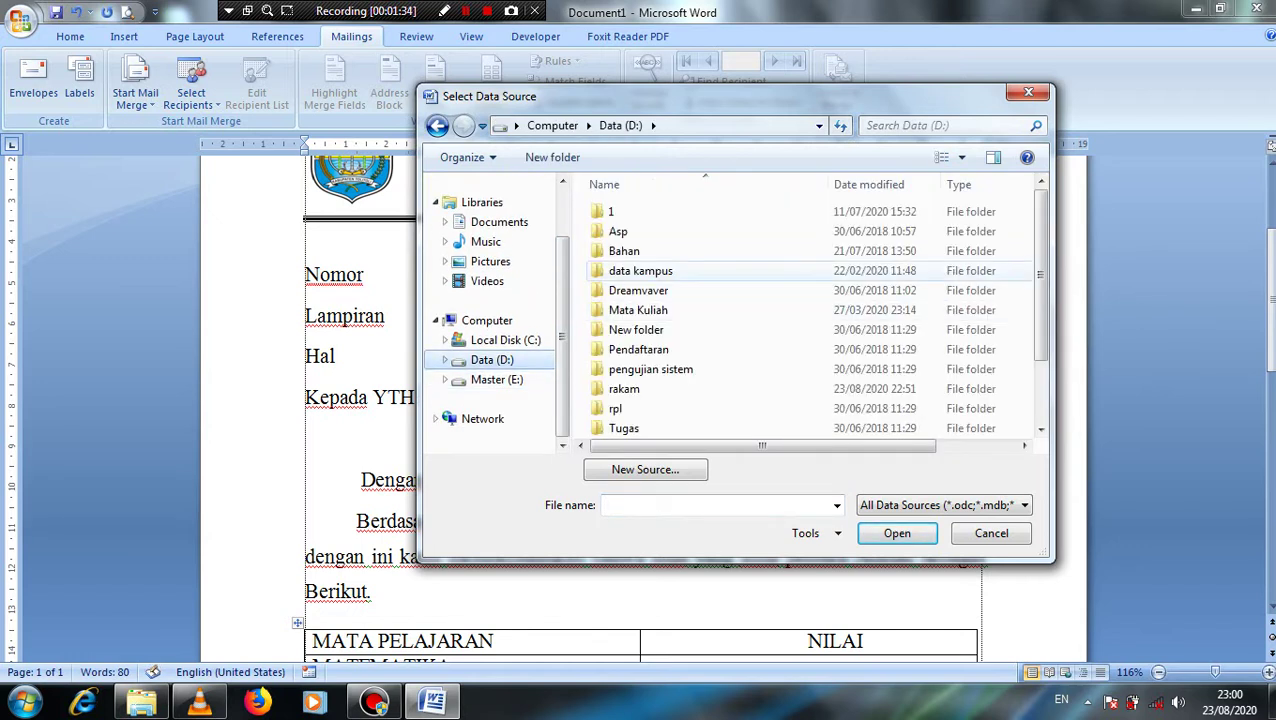
scroll(665, 368, "down", 2)
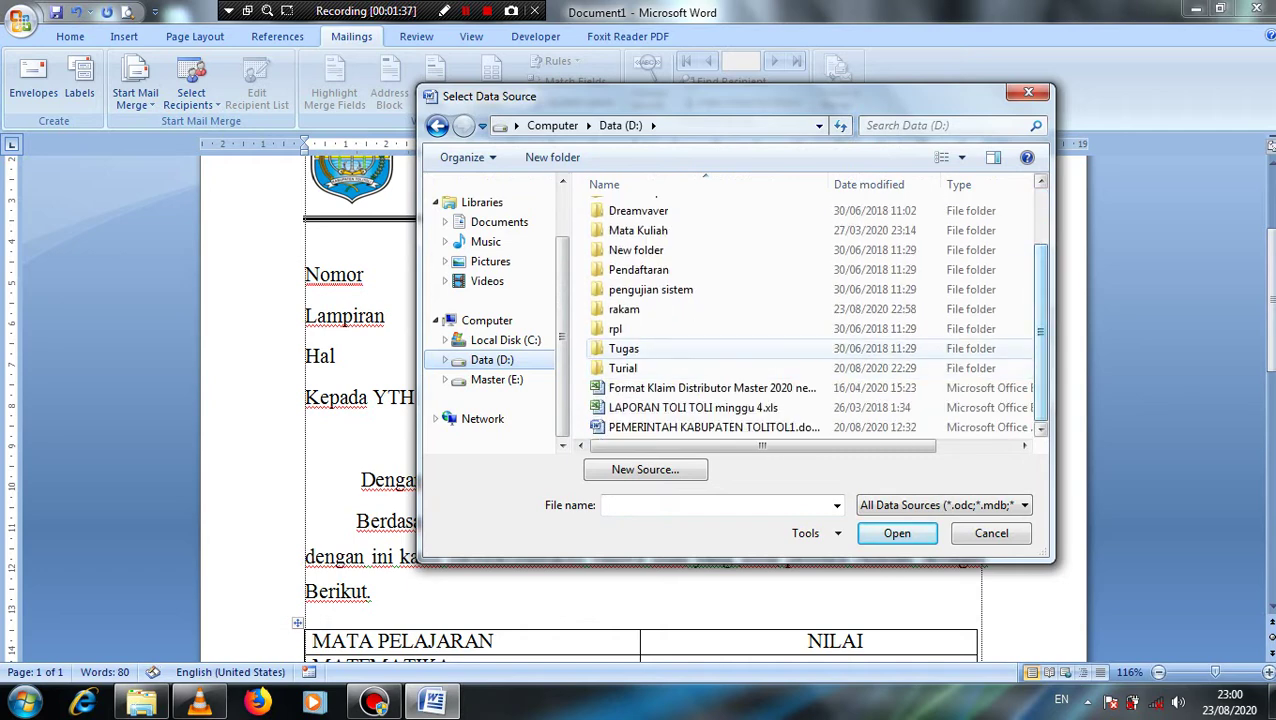
double_click(640, 369)
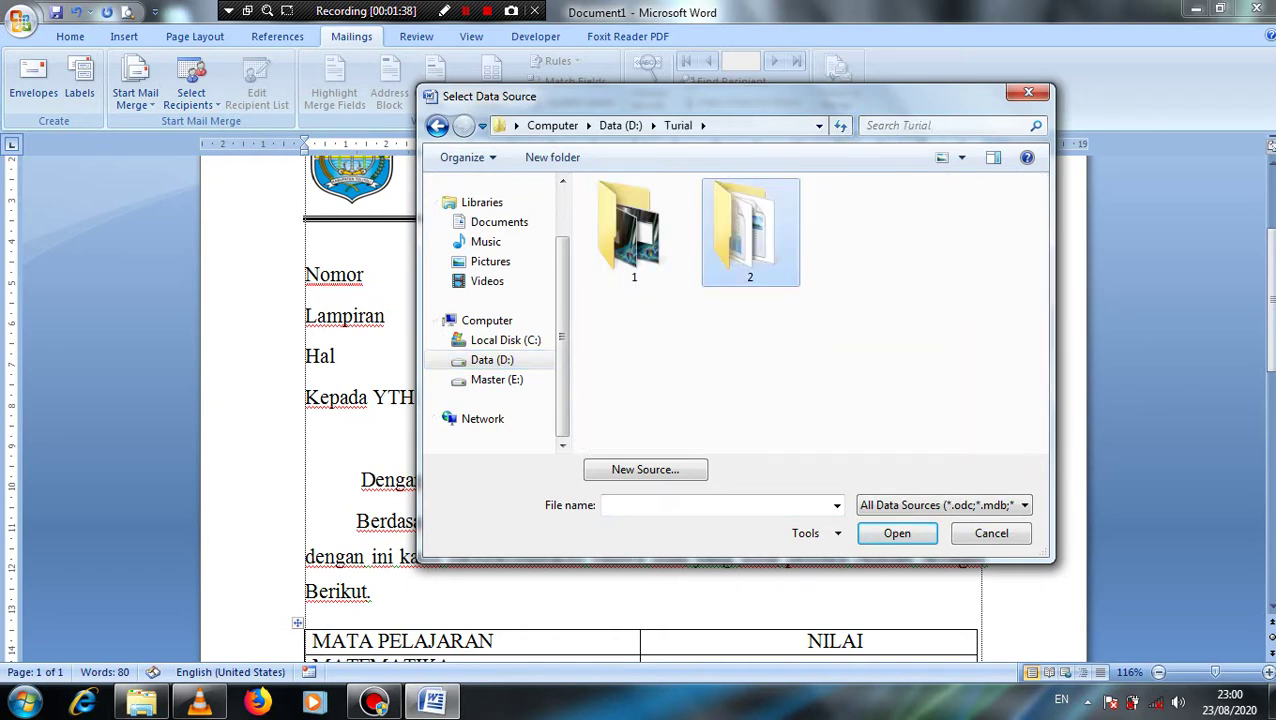
double_click(749, 216)
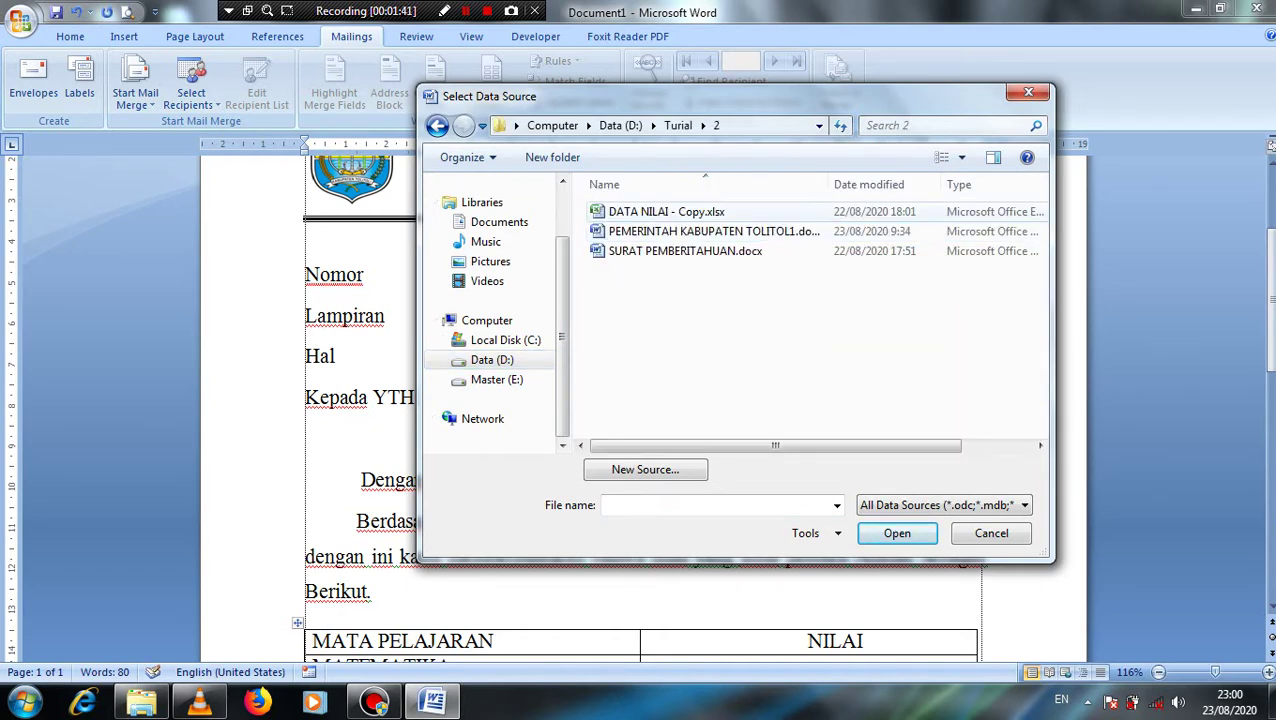
Attach DATA NILAI - Copy.xlsx as the mail merge data source, using OLE DB Database Files.
left_click(666, 211)
left_click(897, 533)
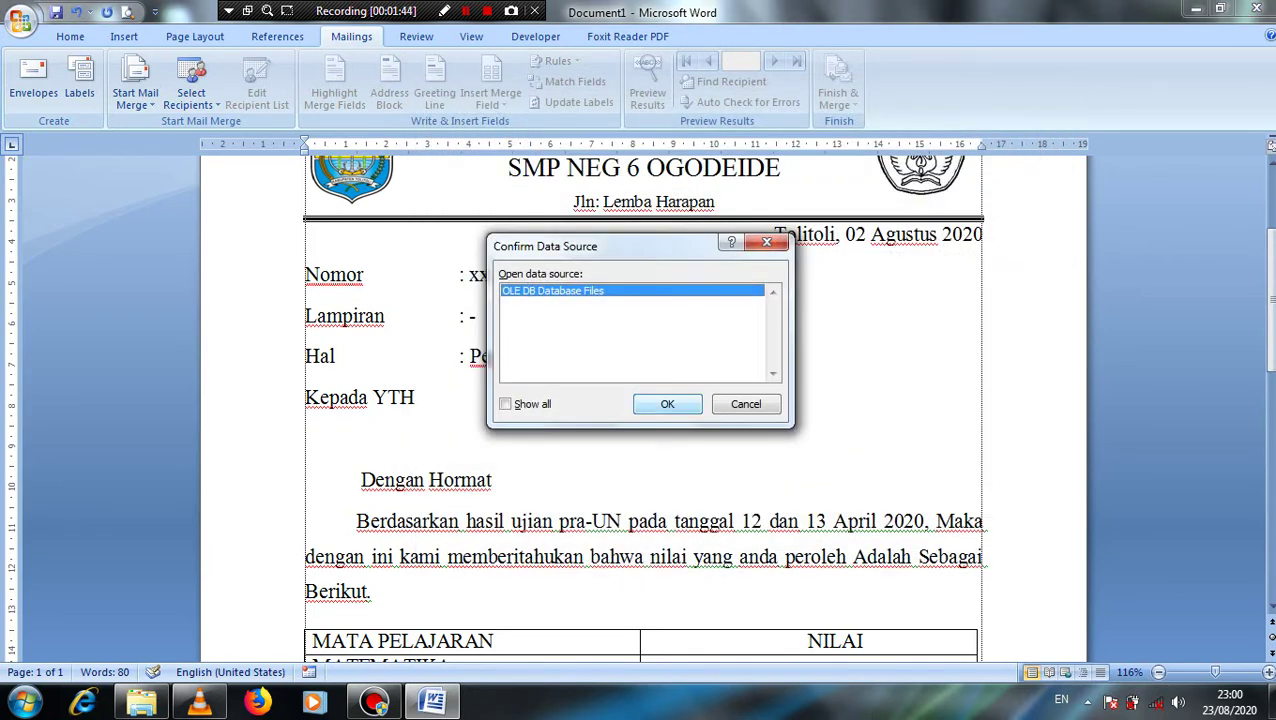
left_click(667, 404)
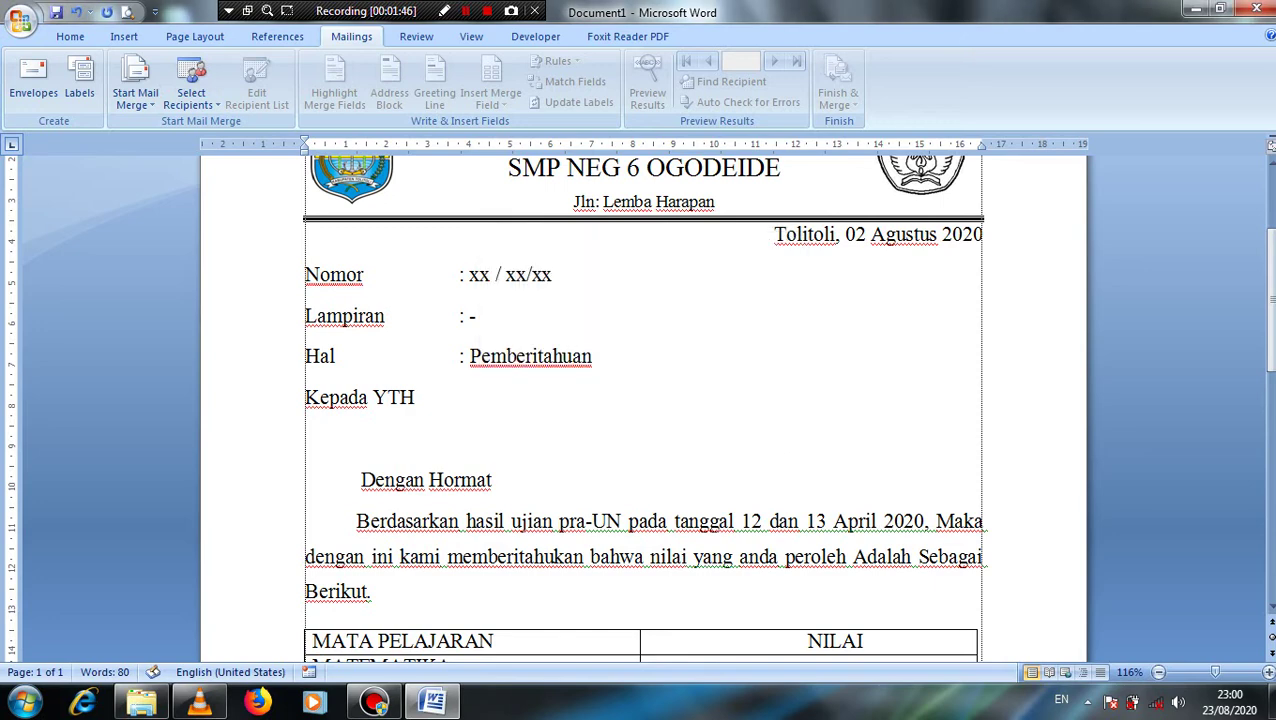
left_click(750, 413)
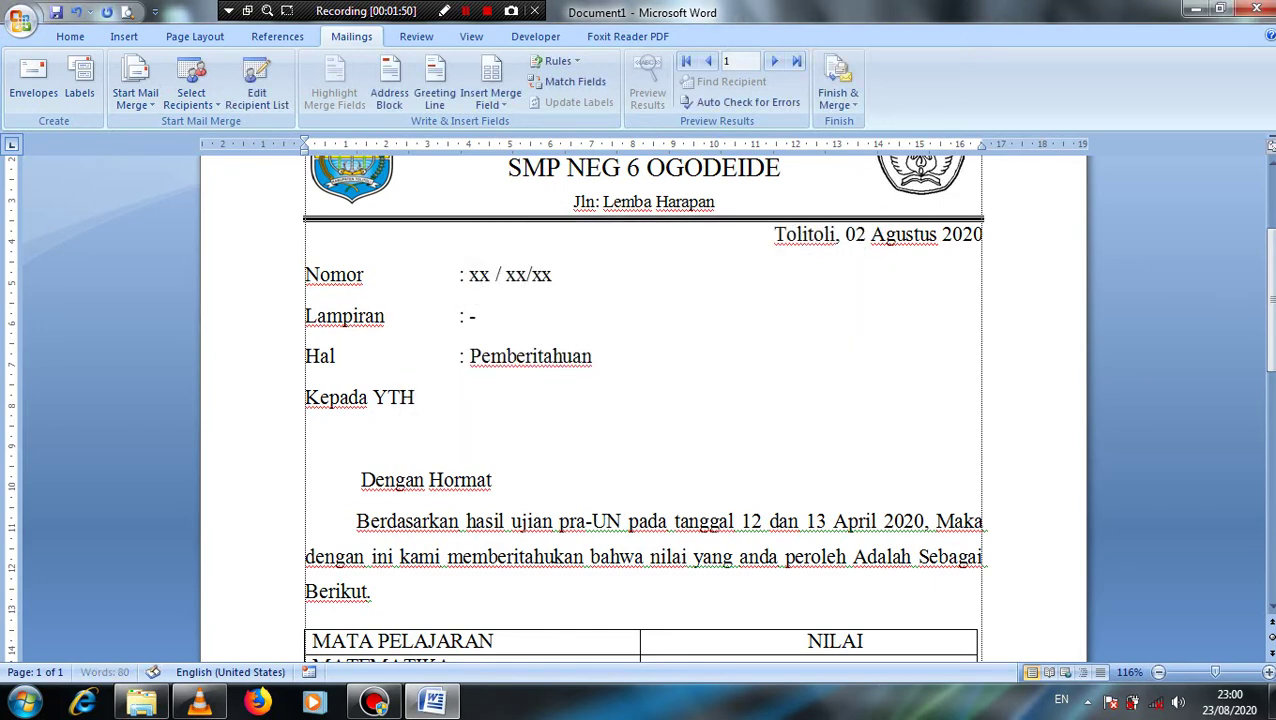
left_click(491, 100)
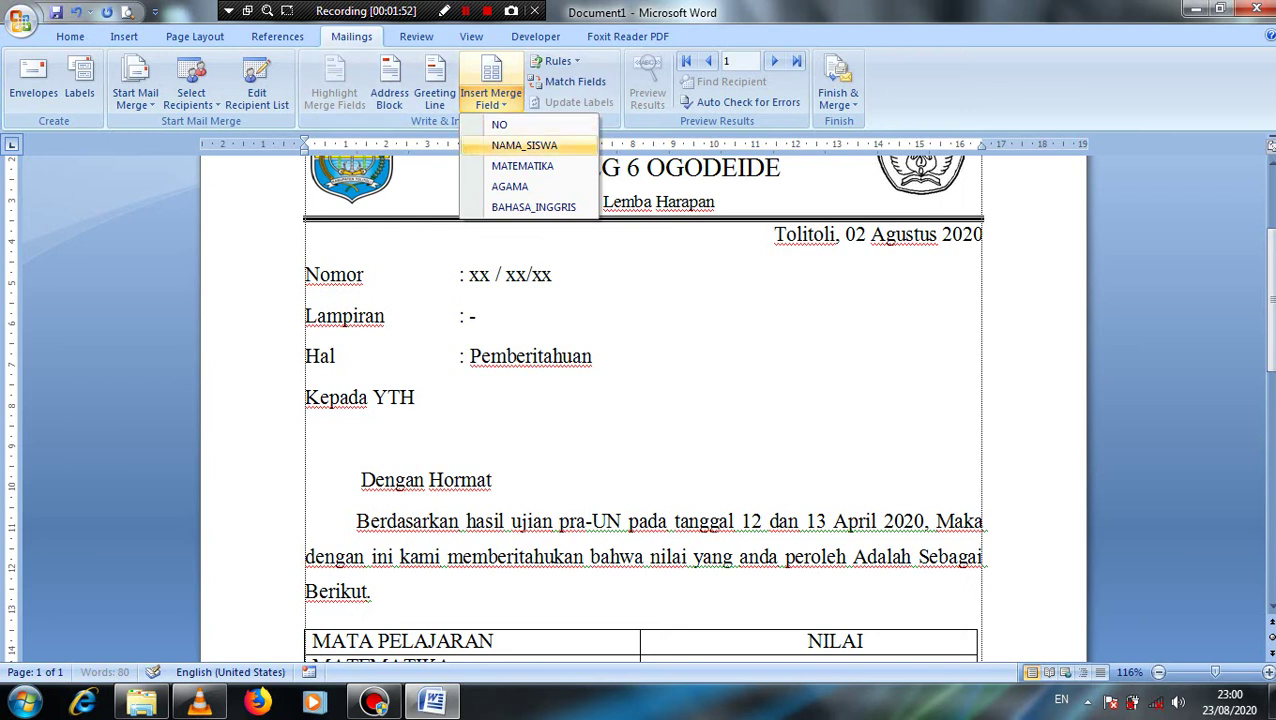
left_click(330, 437)
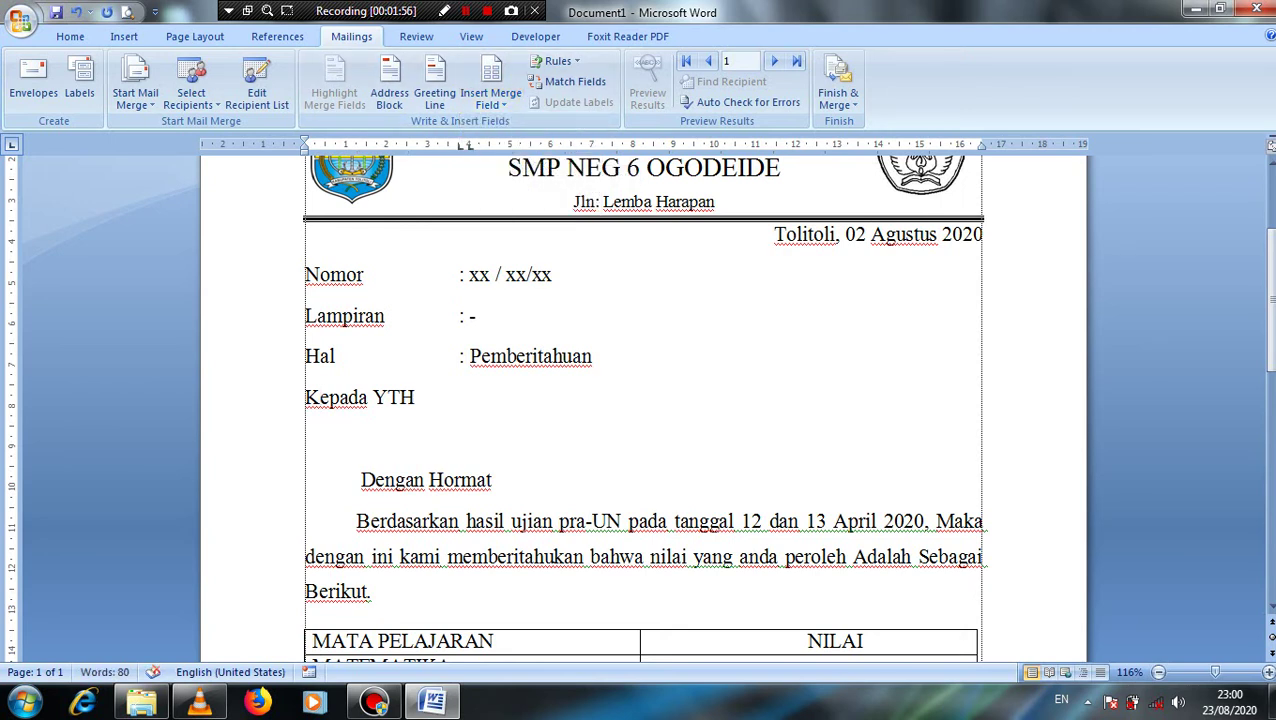
key("Return")
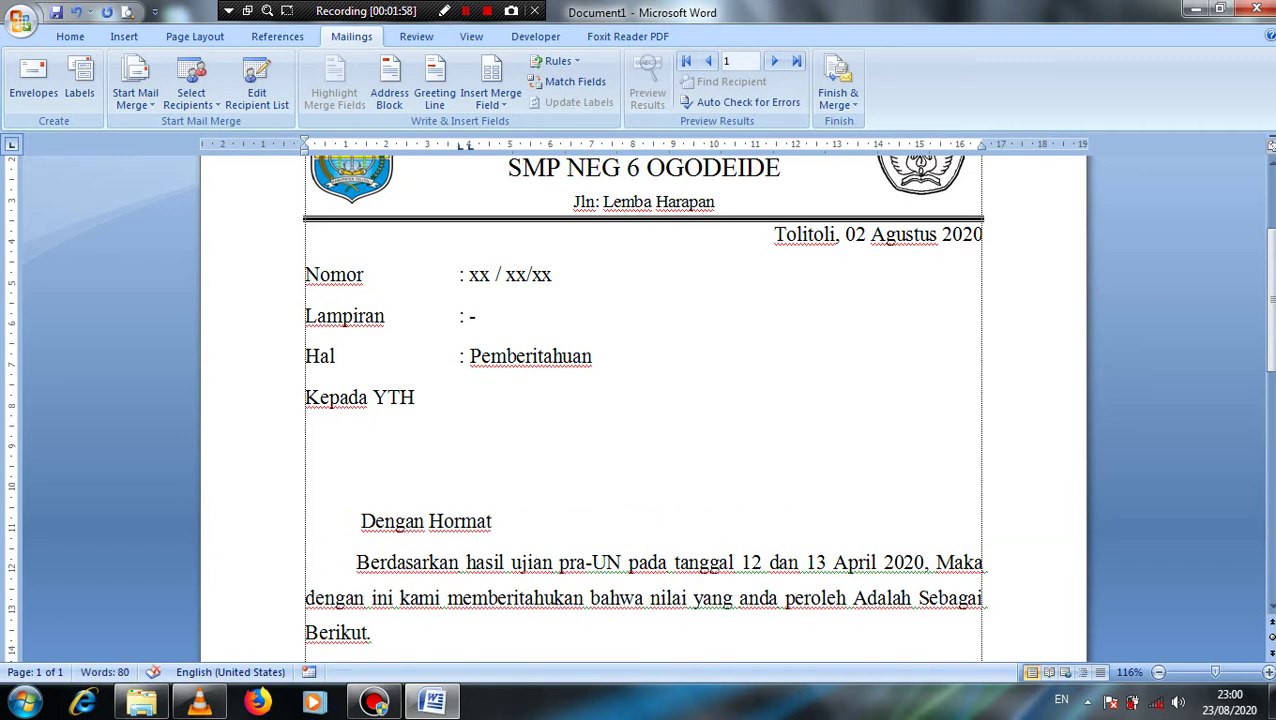
key("BackSpace")
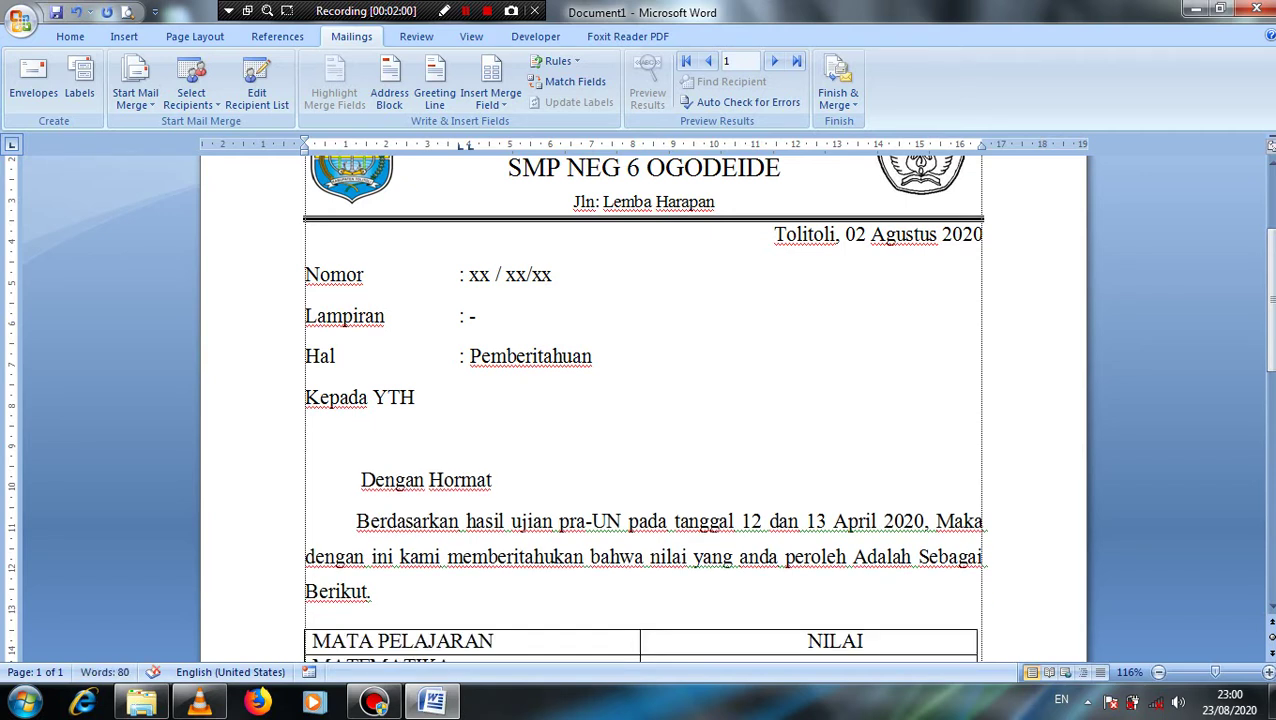
Insert the NAMA_SISWA merge field on the empty line below "Kepada YTH".
double_click(320, 400)
left_click(307, 438)
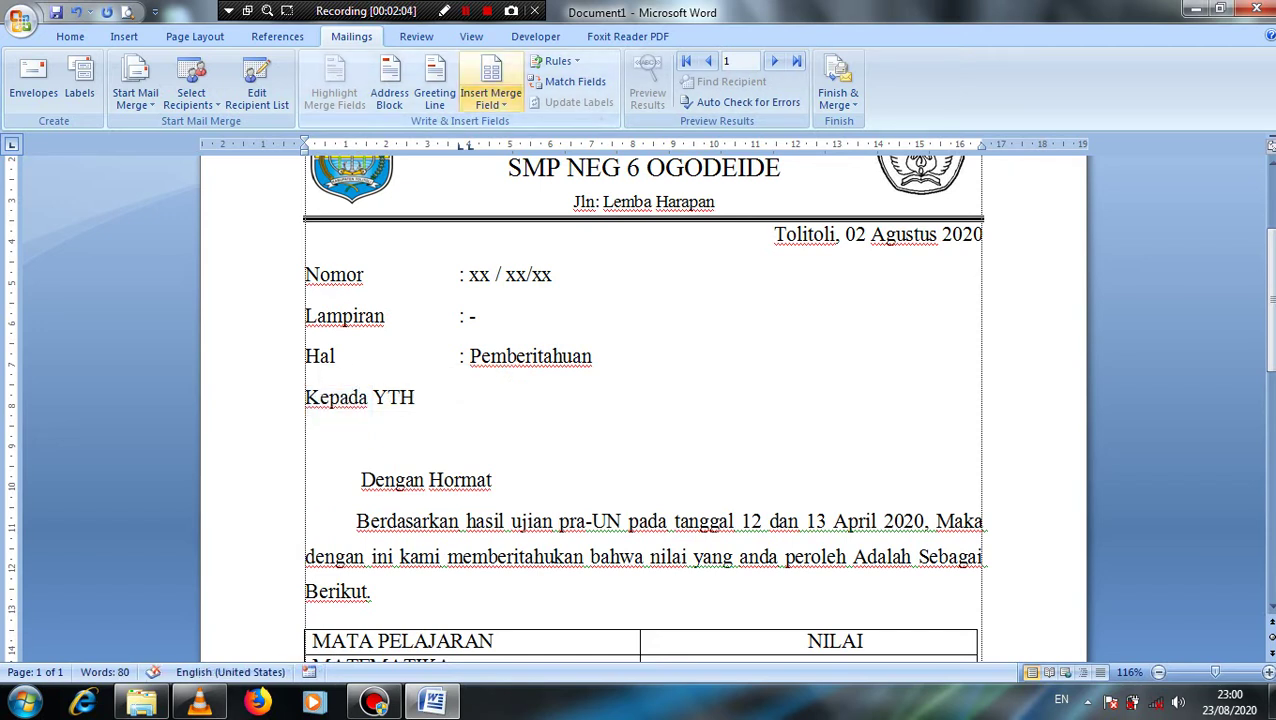
left_click(490, 98)
left_click(524, 145)
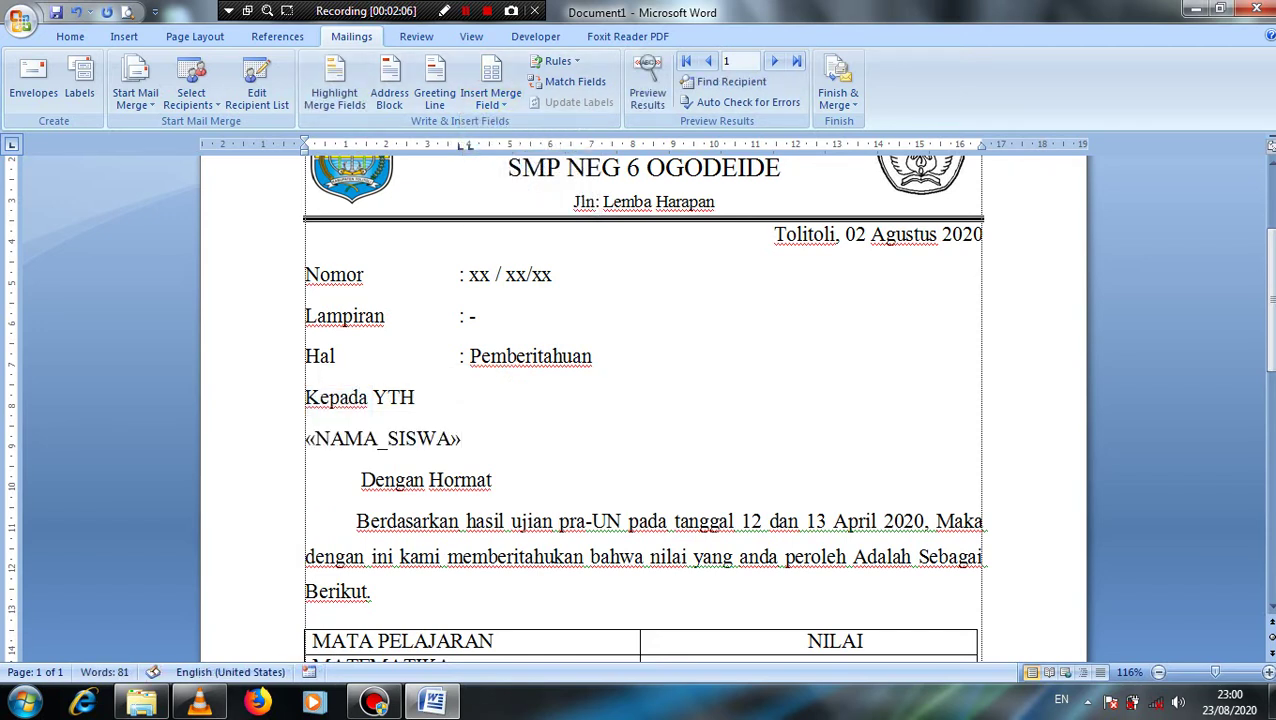
scroll(645, 408, "down", 4)
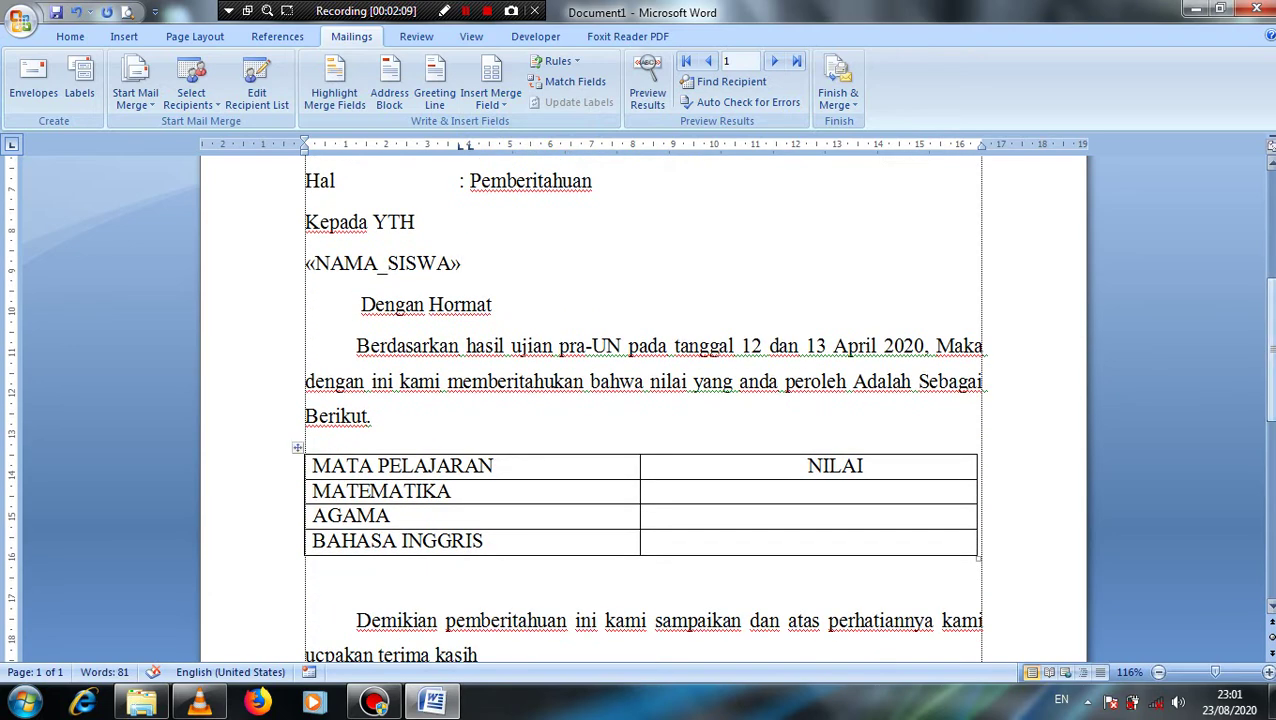
Insert the MATEMATIKA, AGAMA and BAHASA_INGGRIS merge fields in the matching NILAI cells of the score table.
left_click(809, 491)
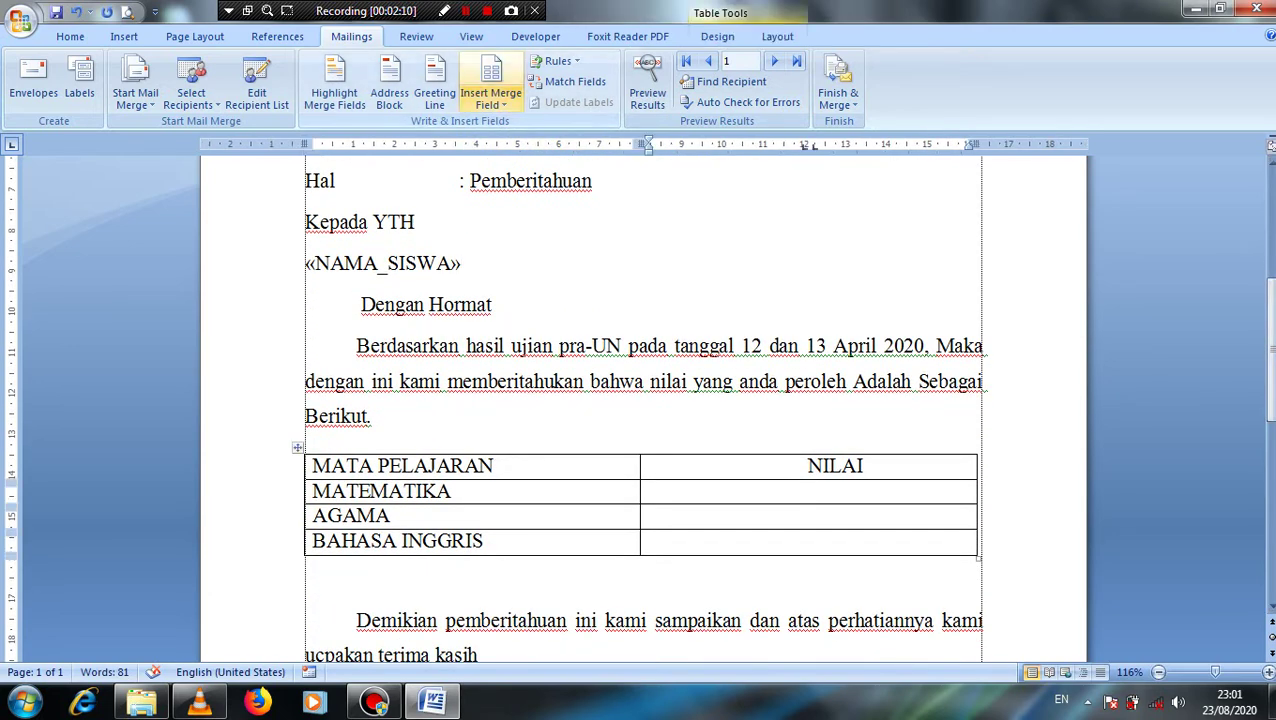
left_click(491, 95)
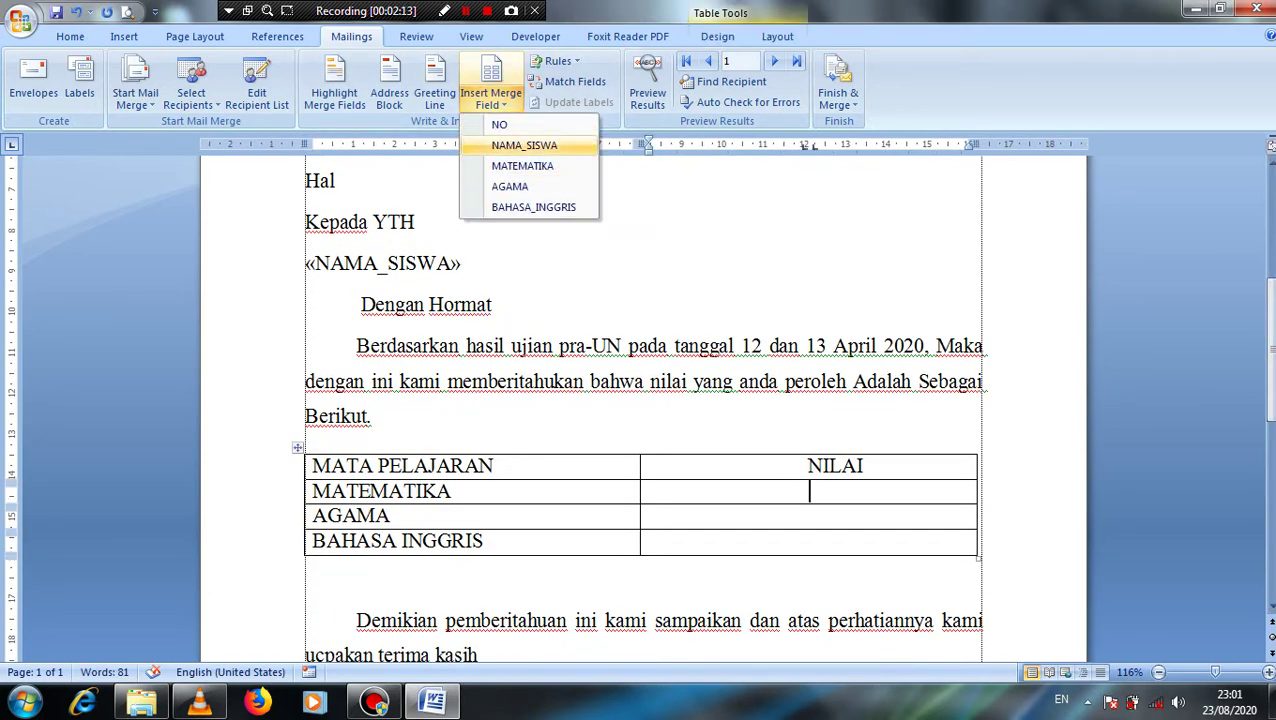
left_click(522, 166)
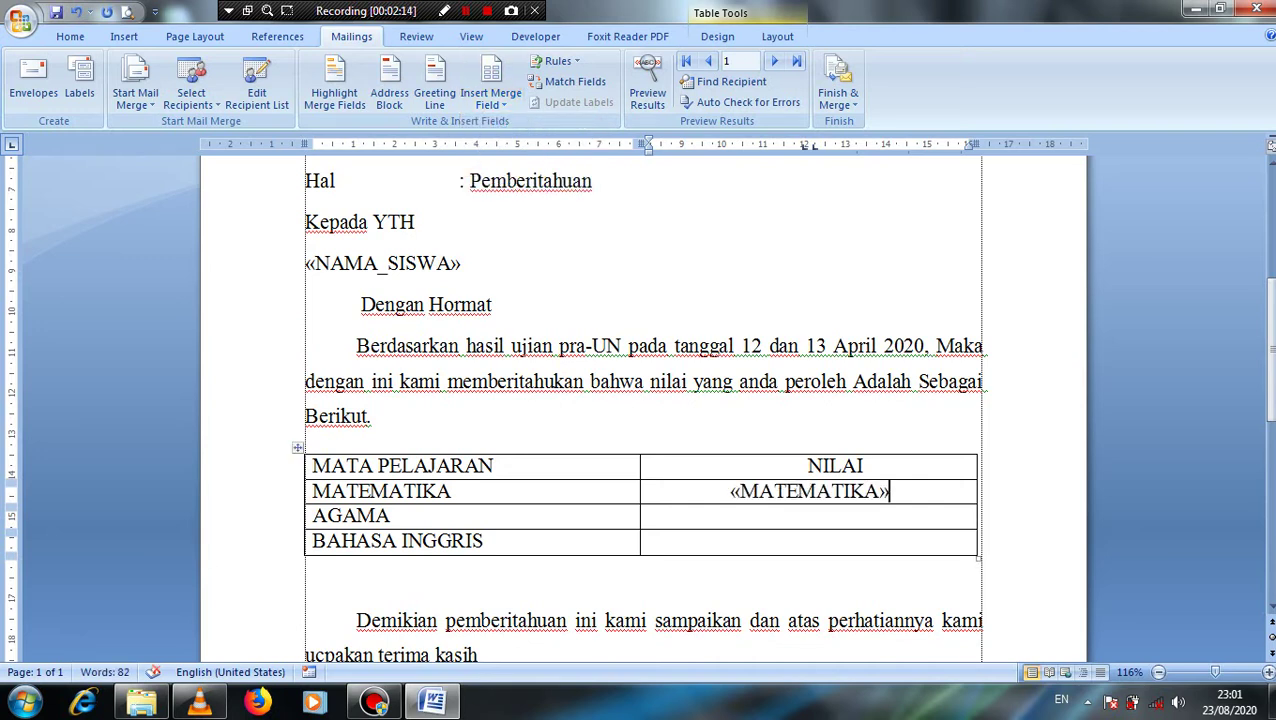
left_click(809, 516)
left_click(491, 95)
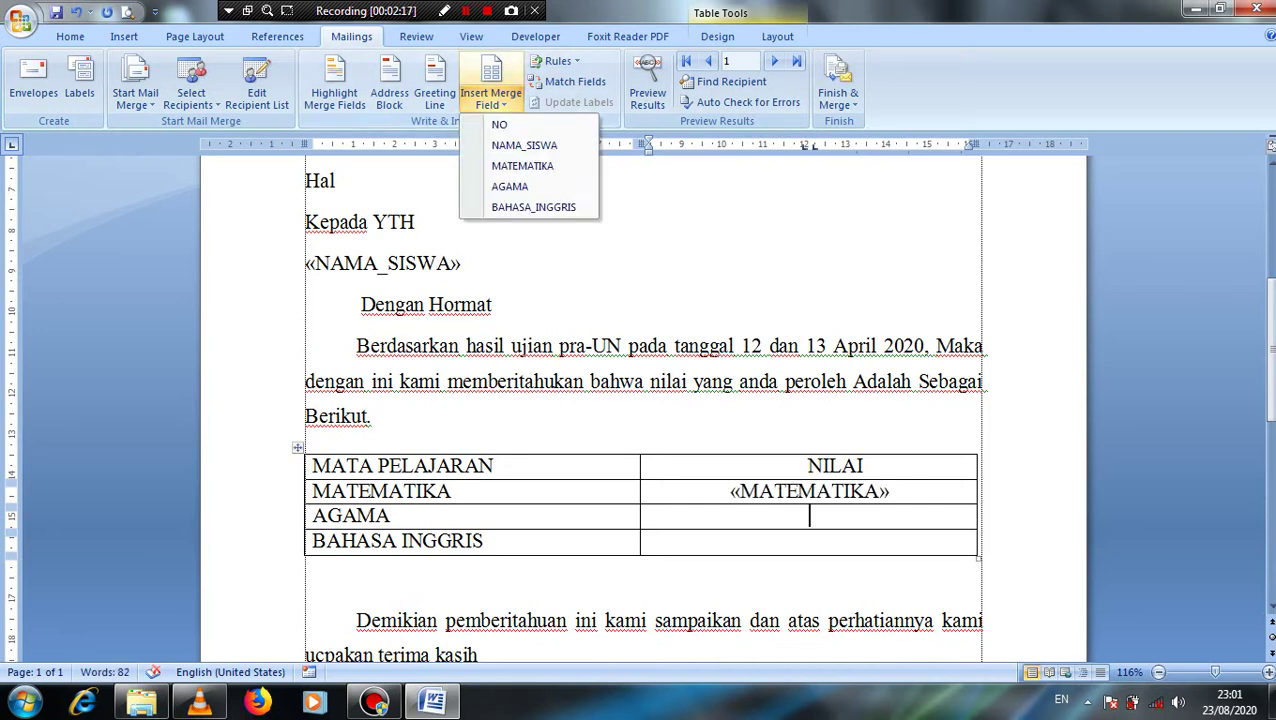
left_click(510, 187)
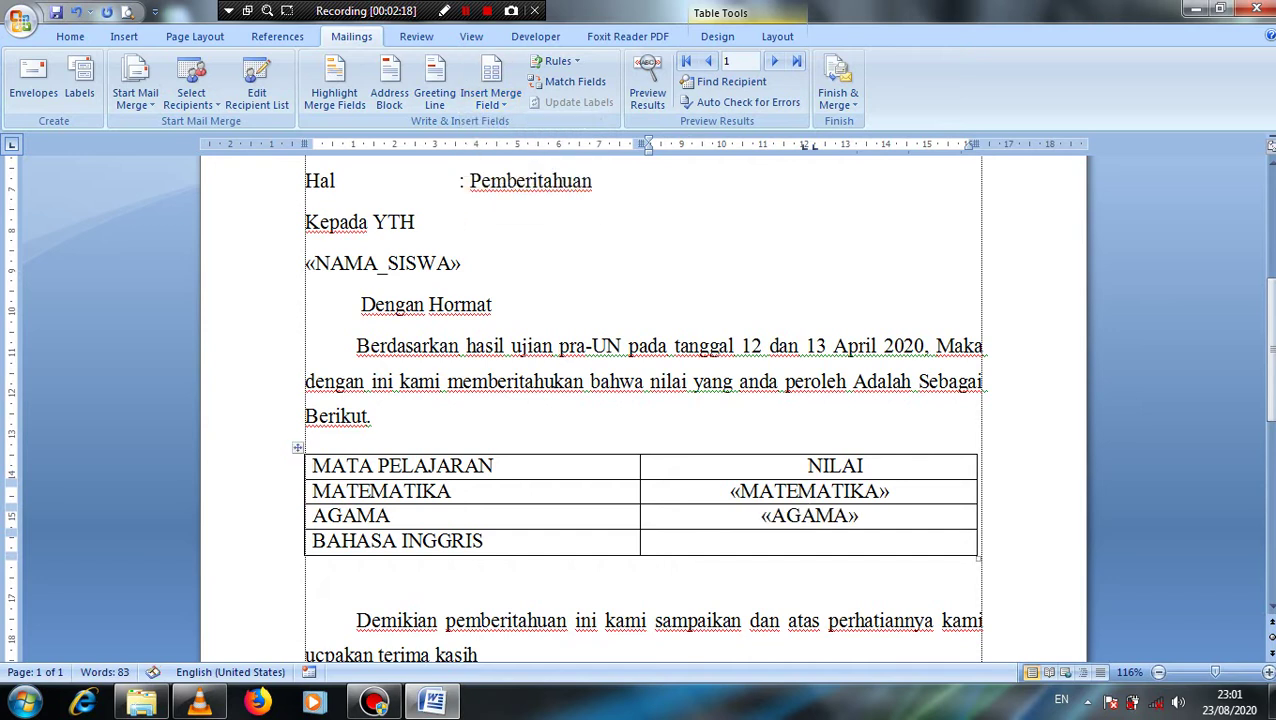
left_click(807, 541)
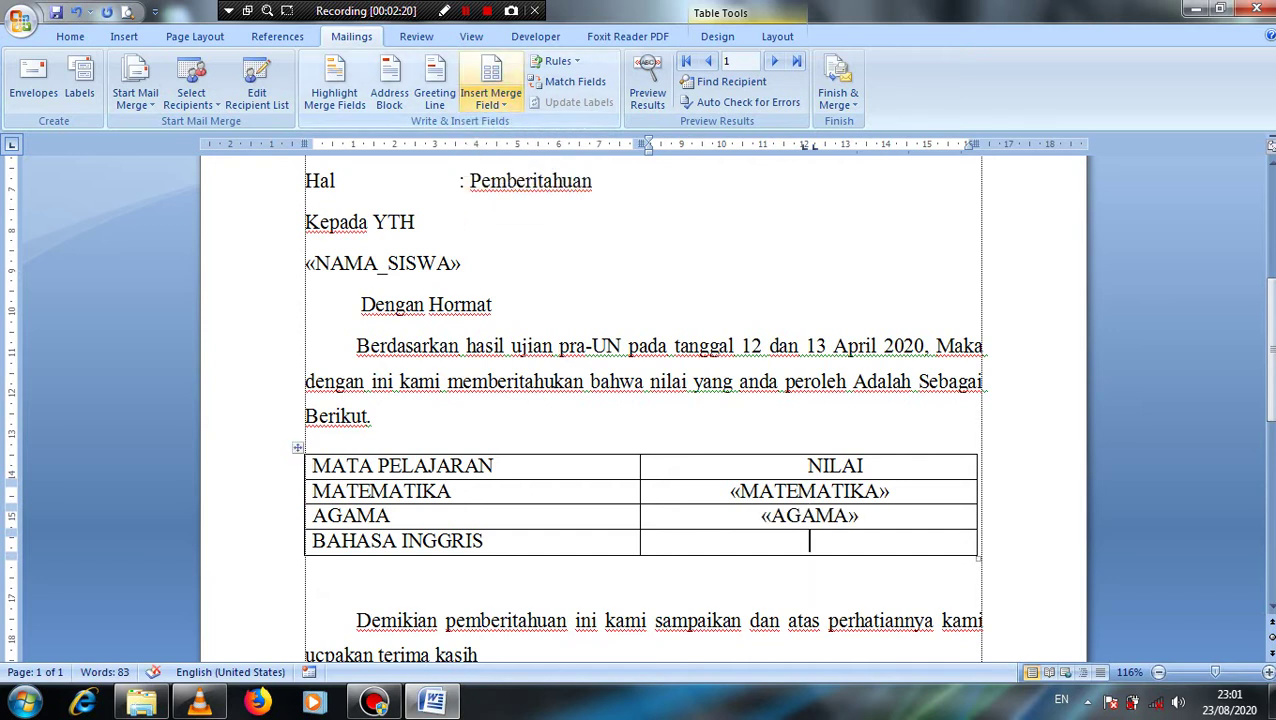
left_click(491, 95)
left_click(533, 207)
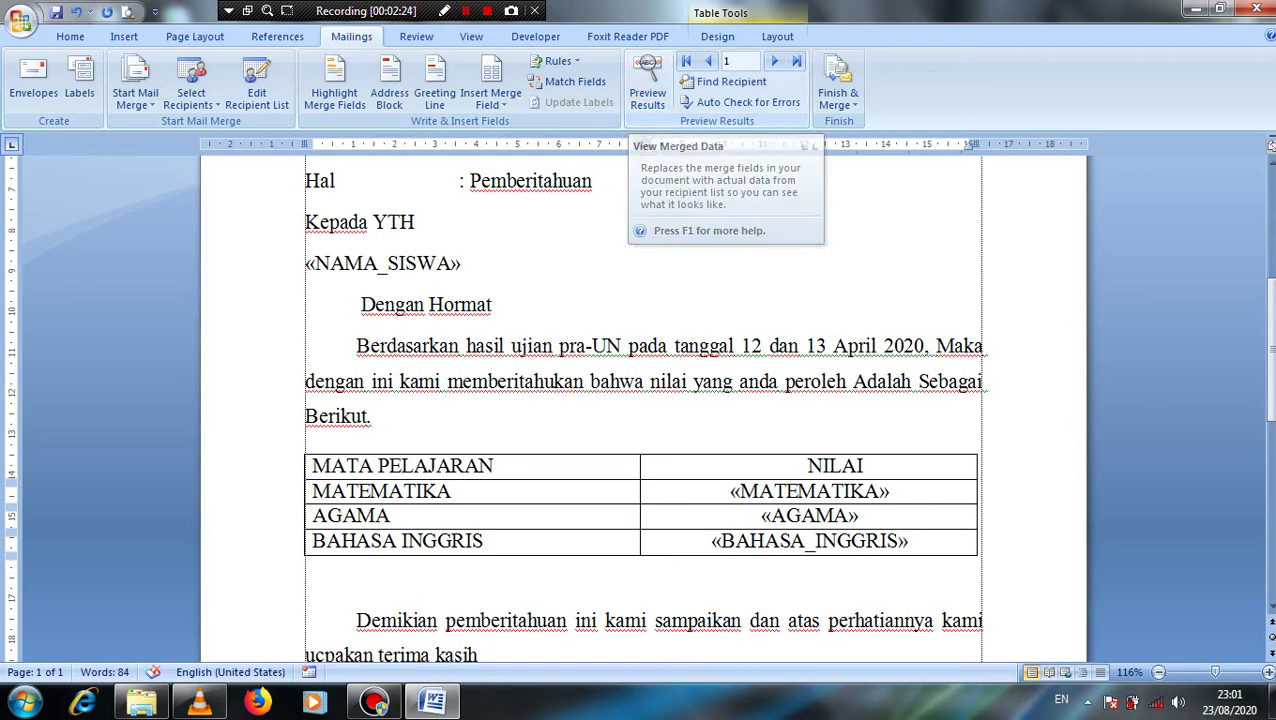
Preview the merge results in the letter and go through the recipient records up to record 10.
scroll(1268, 350, "down", 5)
scroll(640, 408, "down", 4)
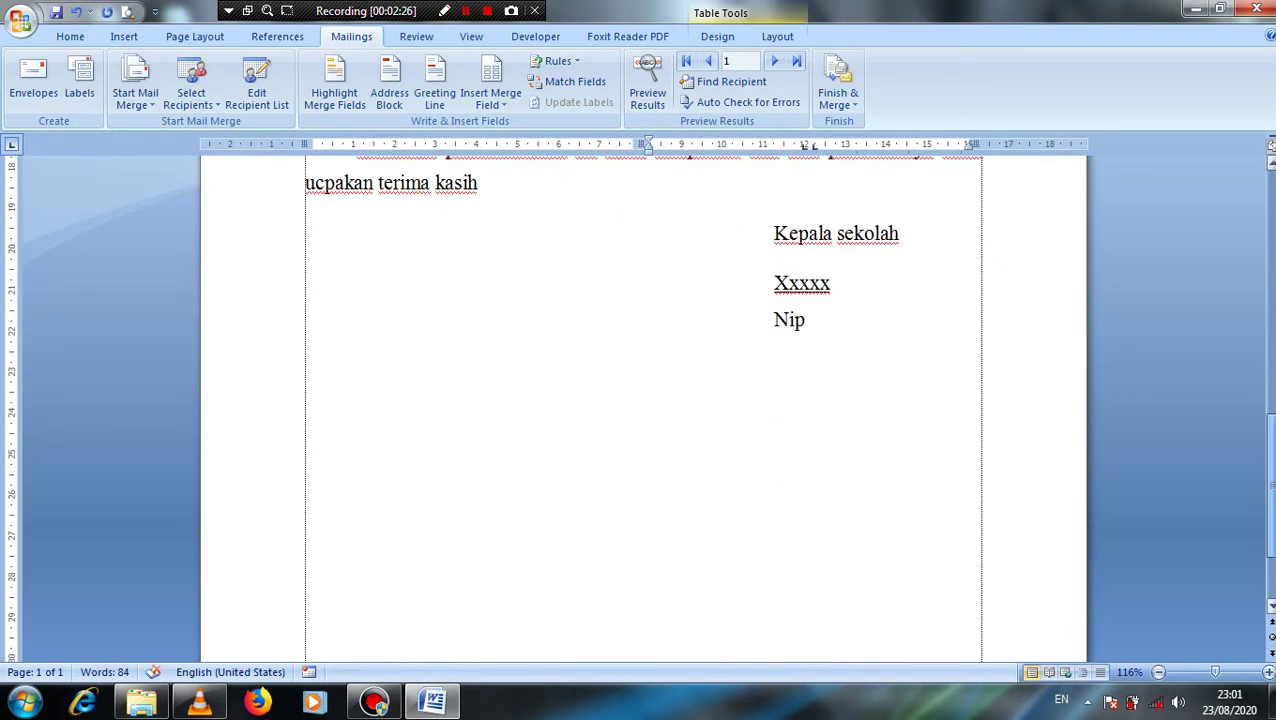
scroll(640, 408, "up", 6)
scroll(640, 408, "up", 3)
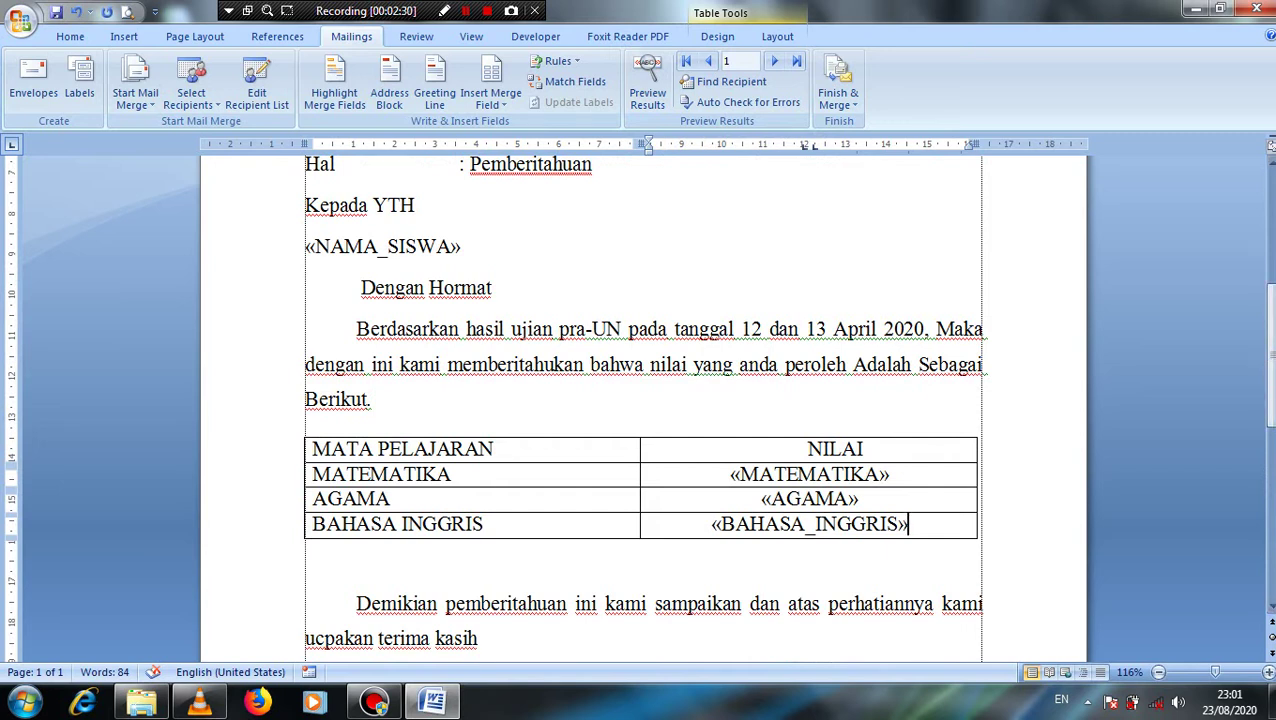
left_click(647, 85)
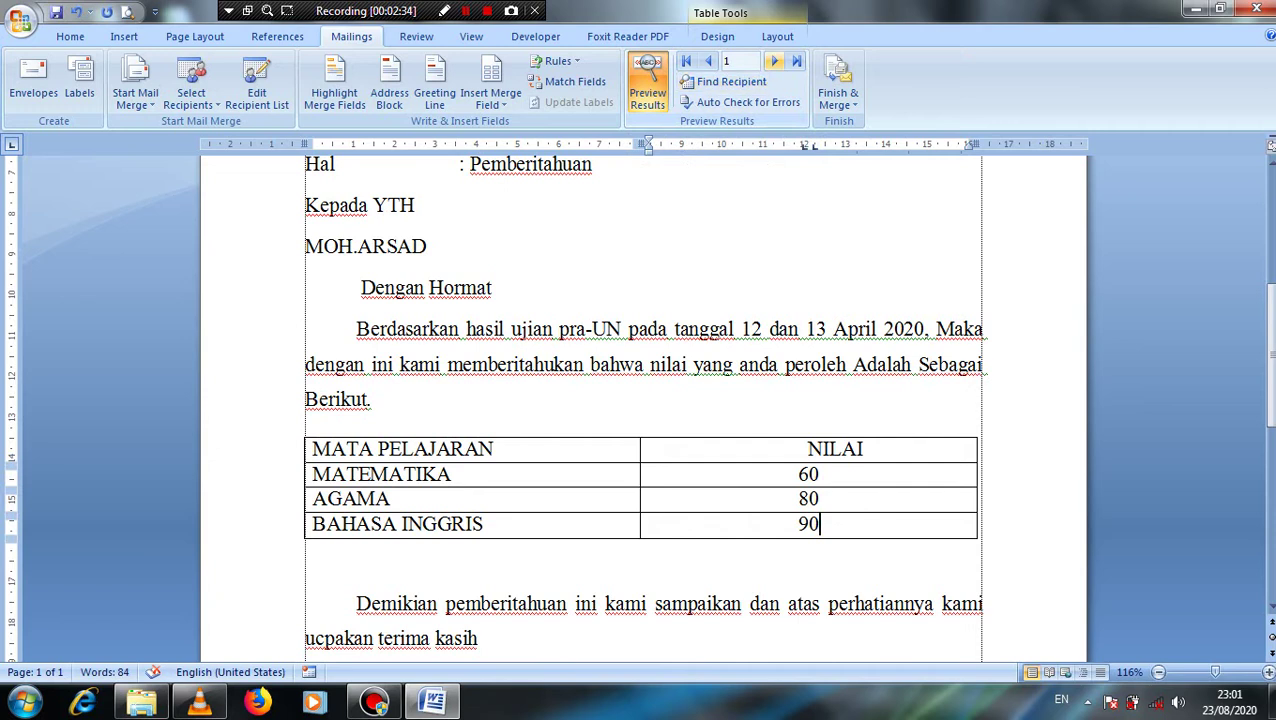
left_click(774, 61)
left_click(774, 61)
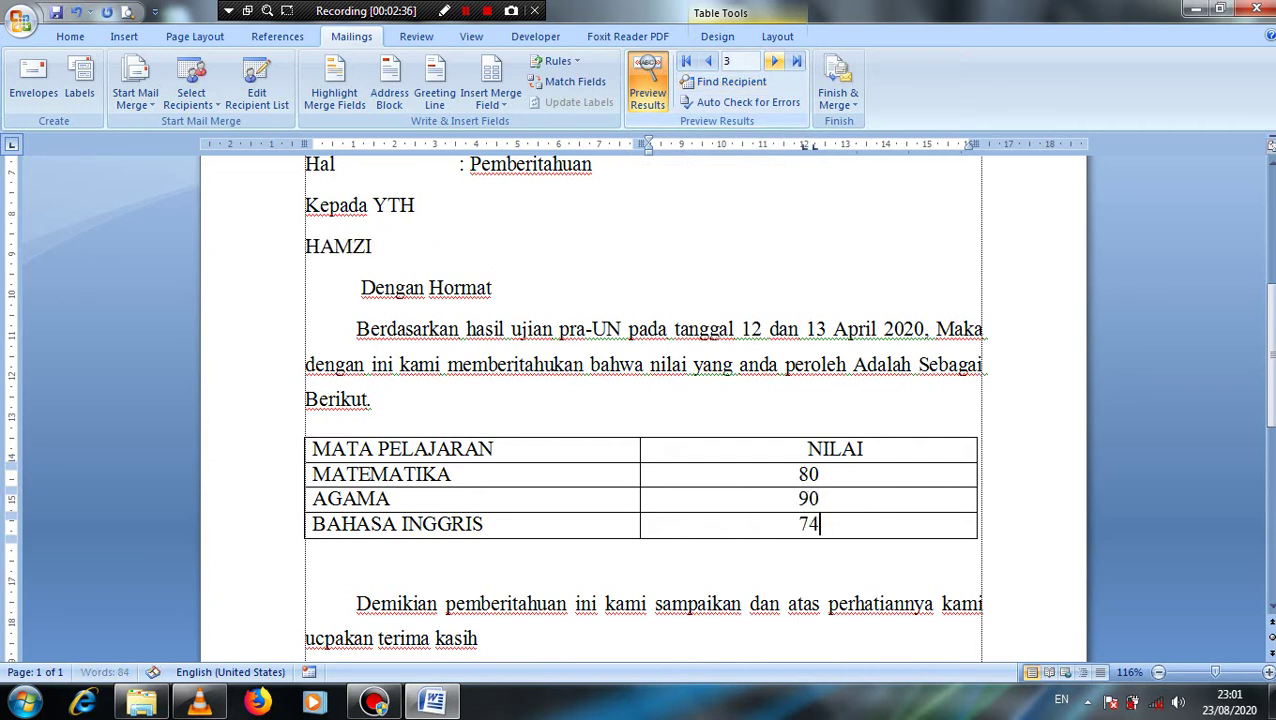
left_click(774, 61)
left_click(774, 61)
left_click(774, 61)
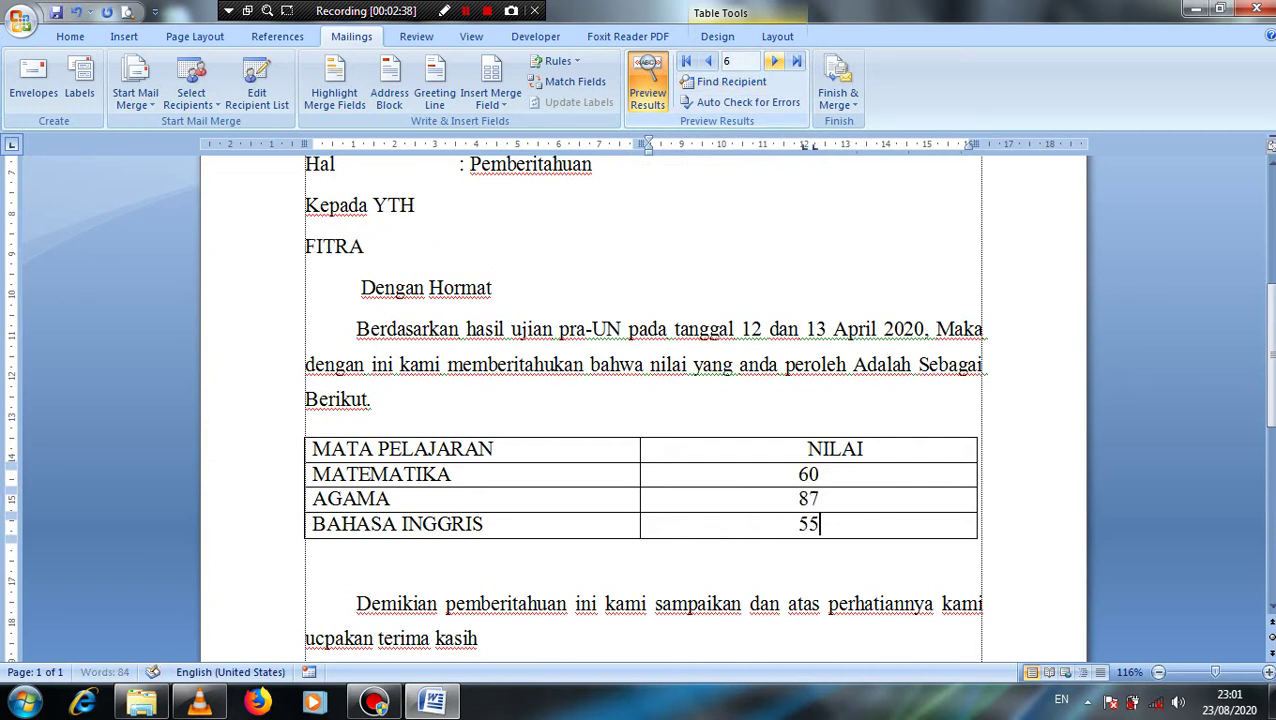
left_click(774, 61)
left_click(774, 61)
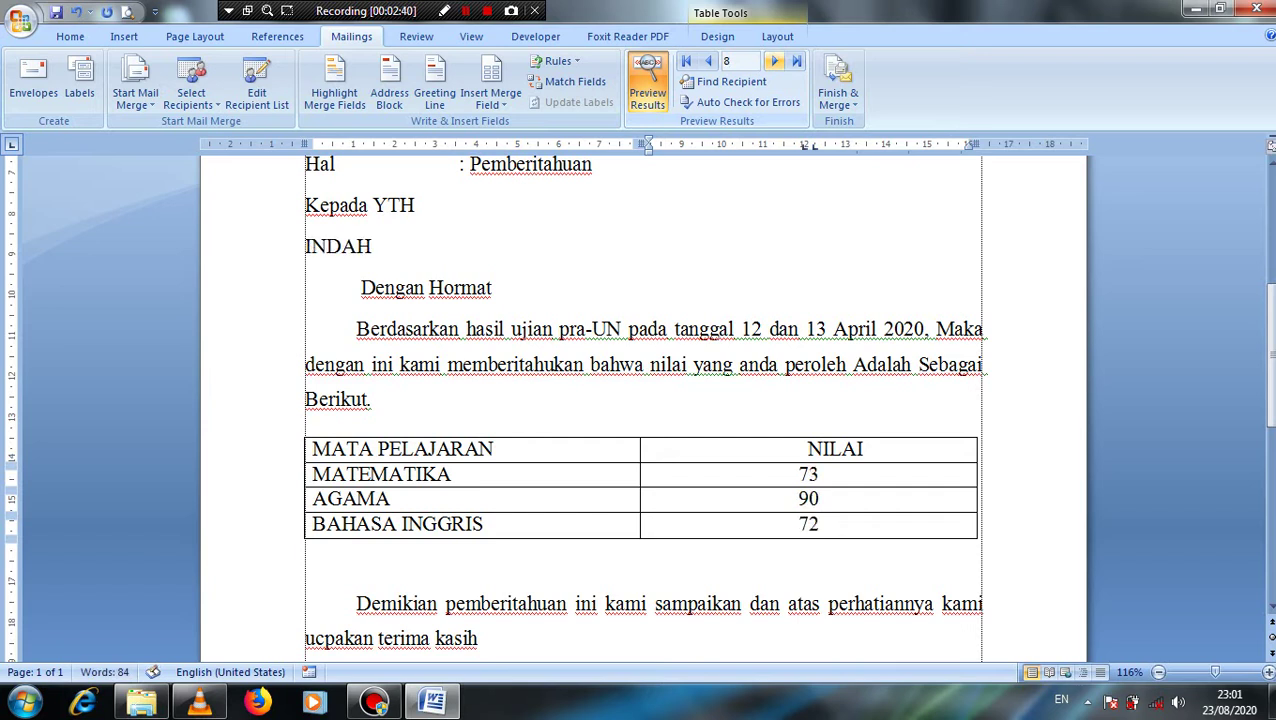
left_click(774, 61)
left_click(774, 61)
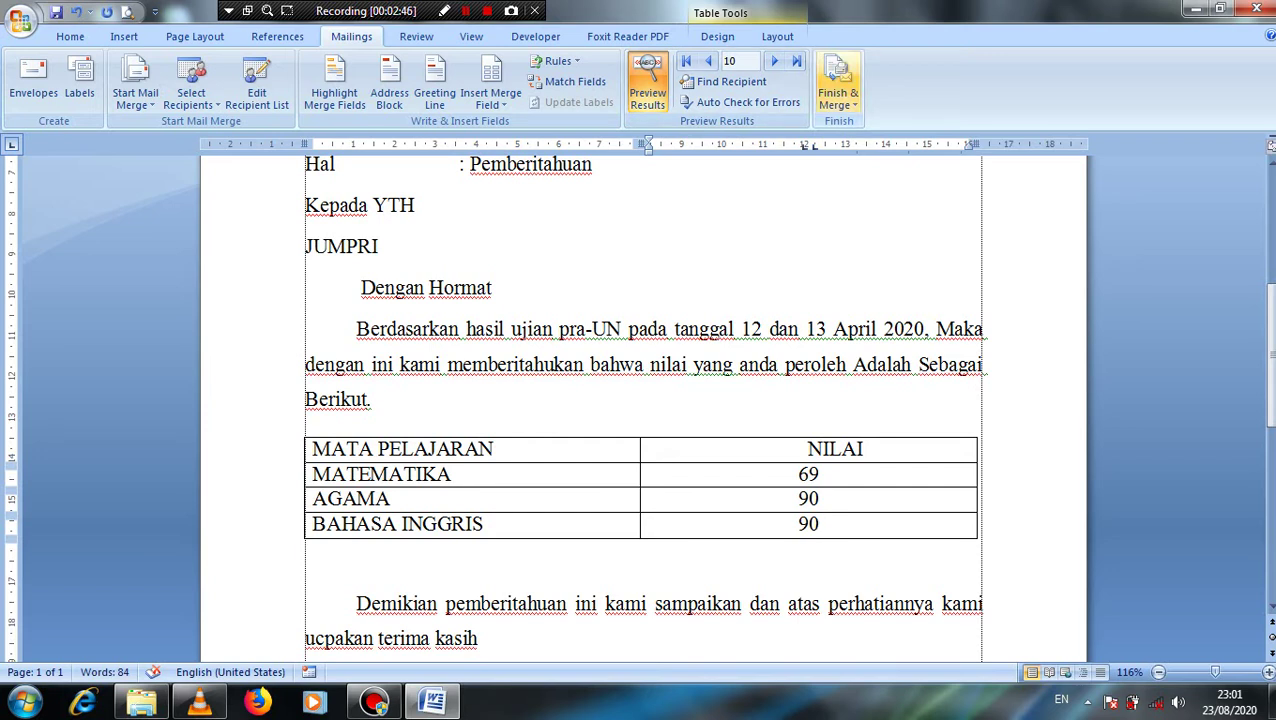
Finish the merge by generating individual letters for all records in a new document.
left_click(838, 90)
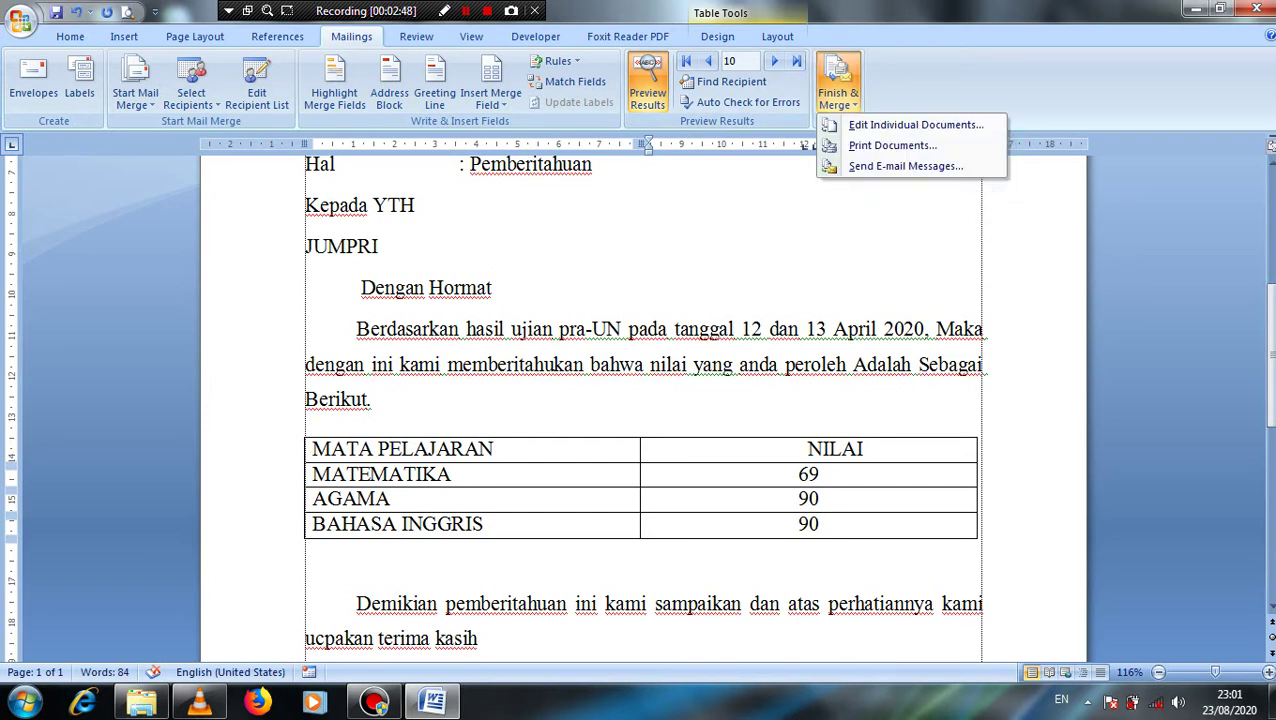
left_click(915, 125)
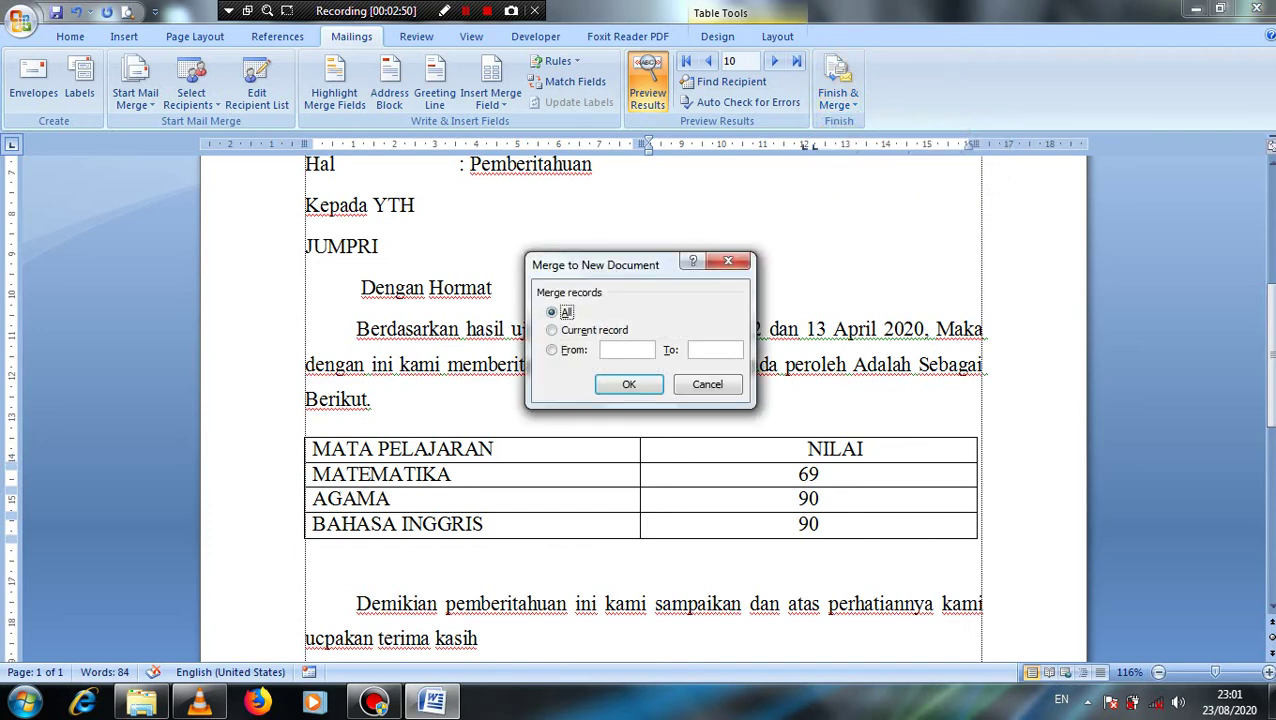
left_click(629, 384)
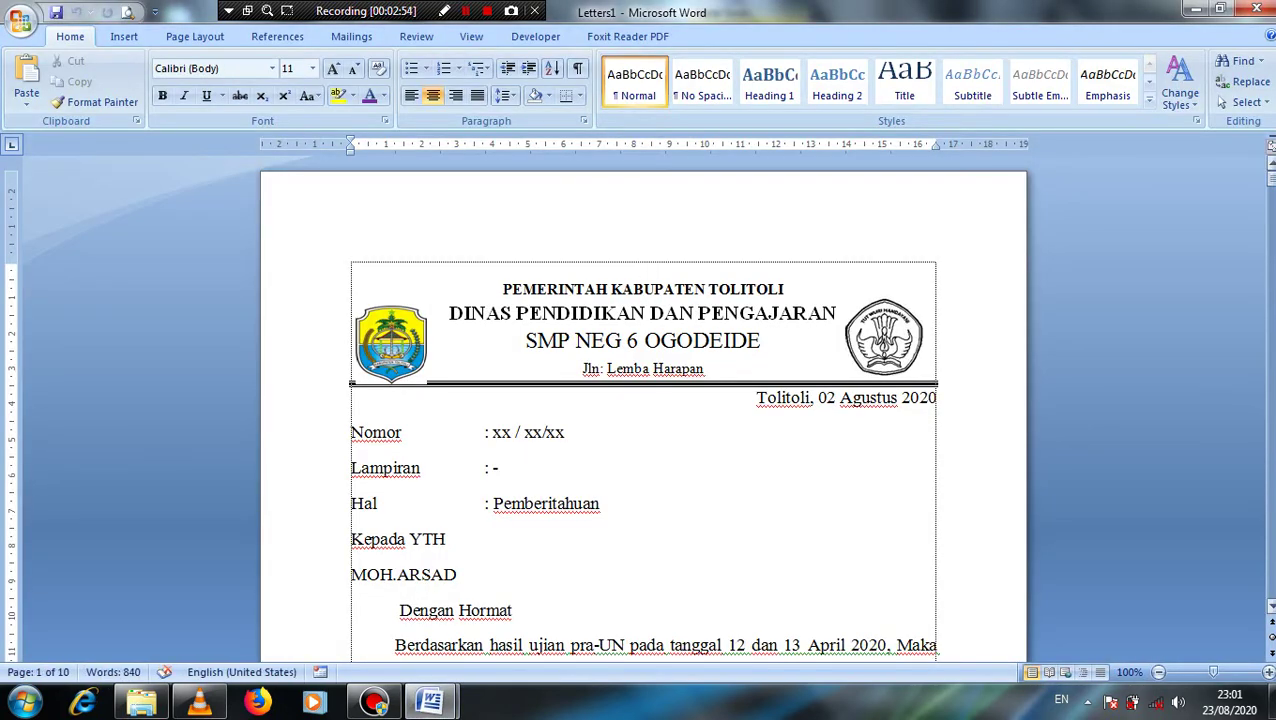
Look over all the merged letters at a reduced zoom with several pages side by side, checking names and scores.
left_click_drag(1272, 179, 1271, 214)
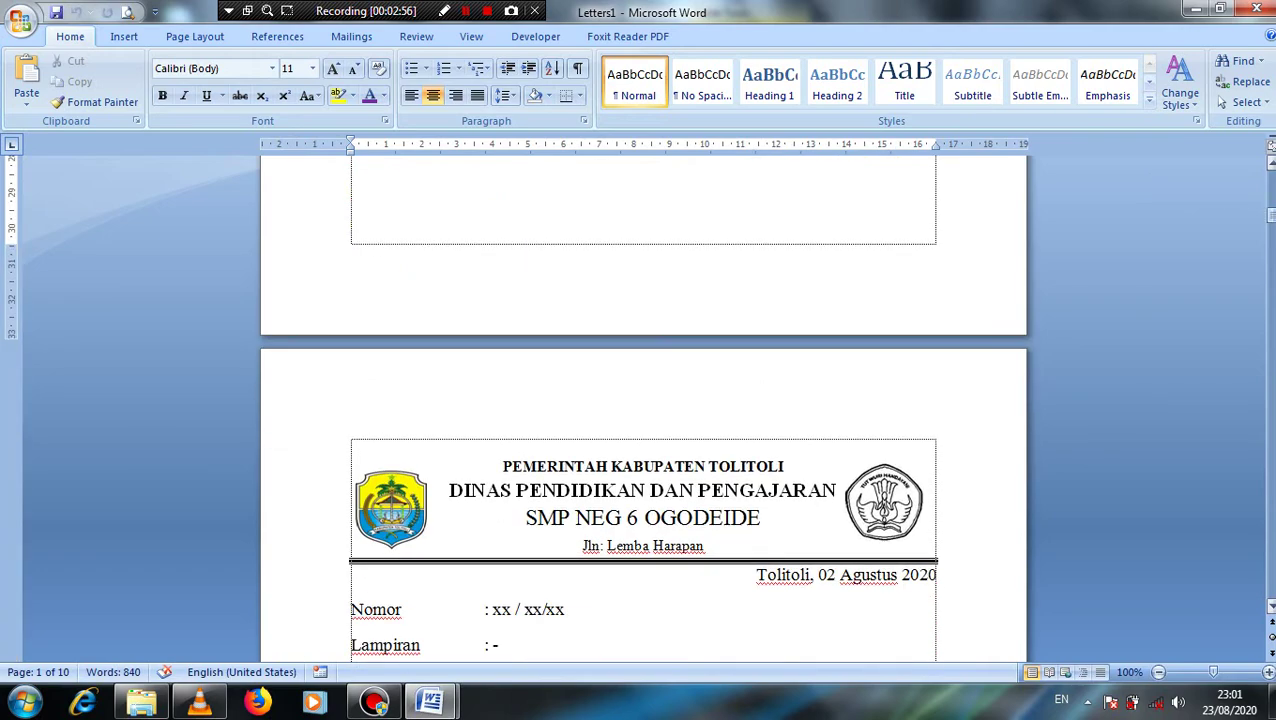
scroll(407, 224, "down", 4)
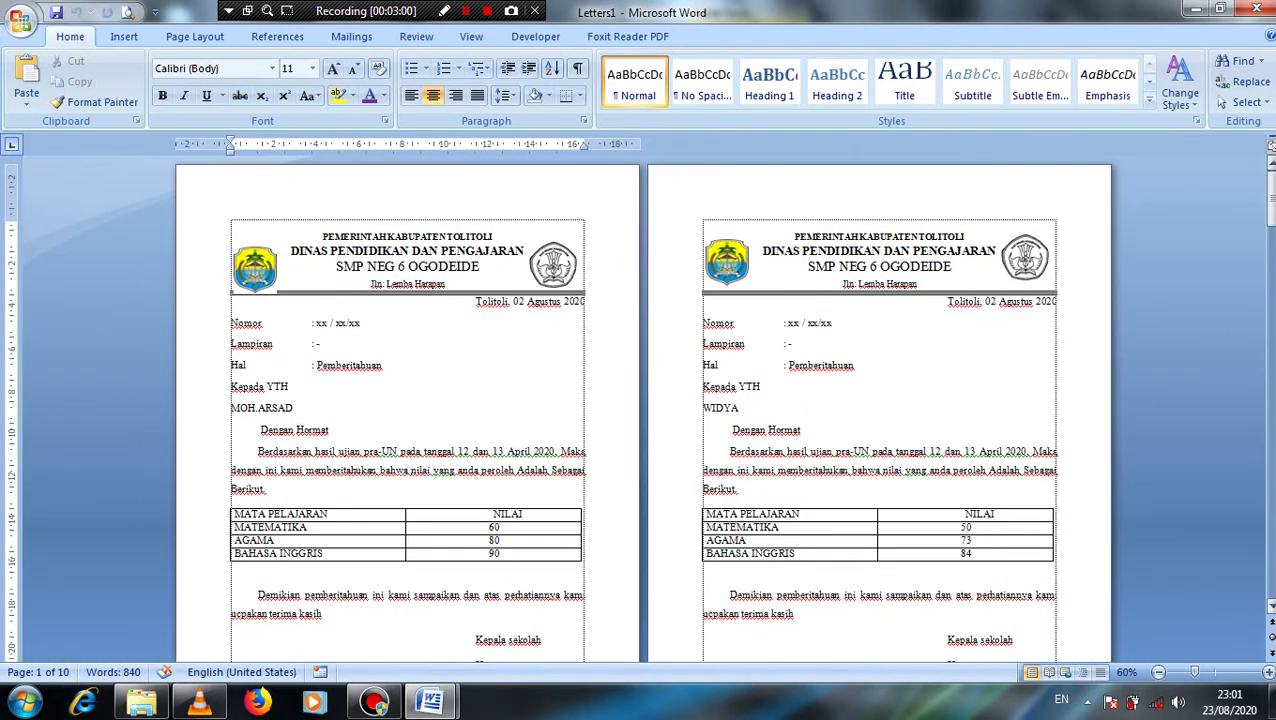
left_click_drag(1268, 200, 408, 226)
scroll(408, 224, "down", 3)
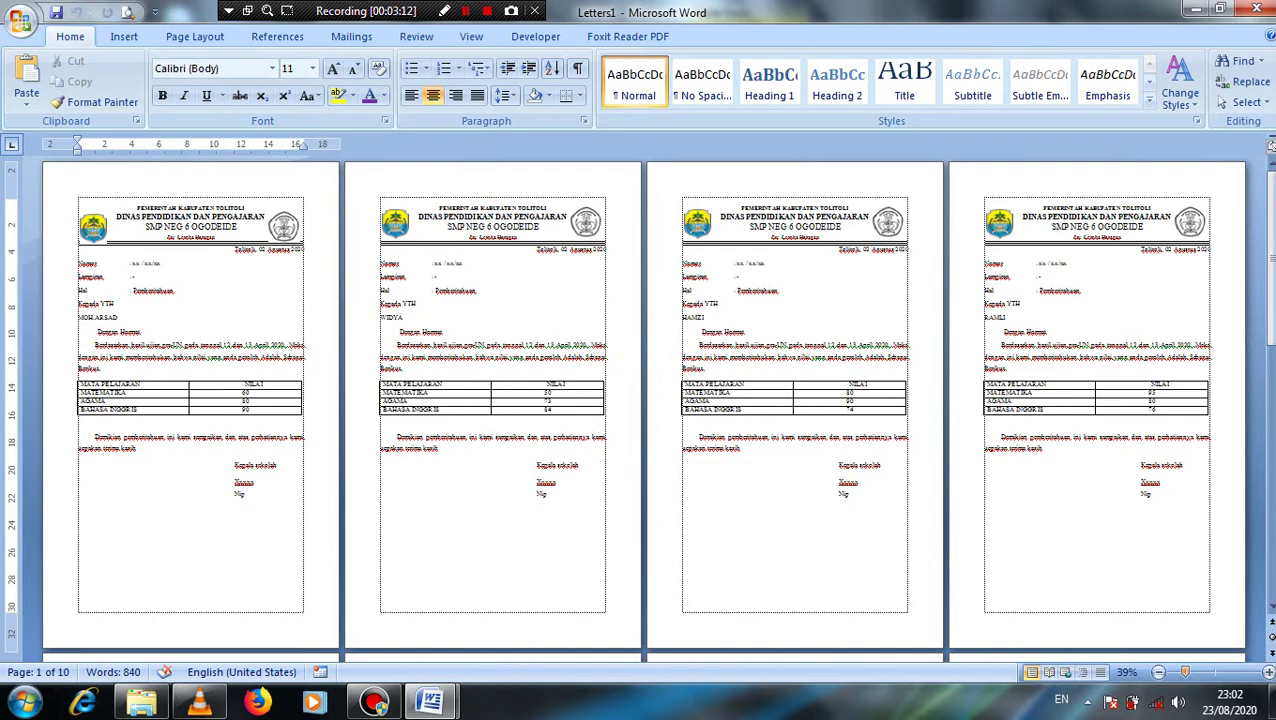
scroll(203, 200, "down", 1)
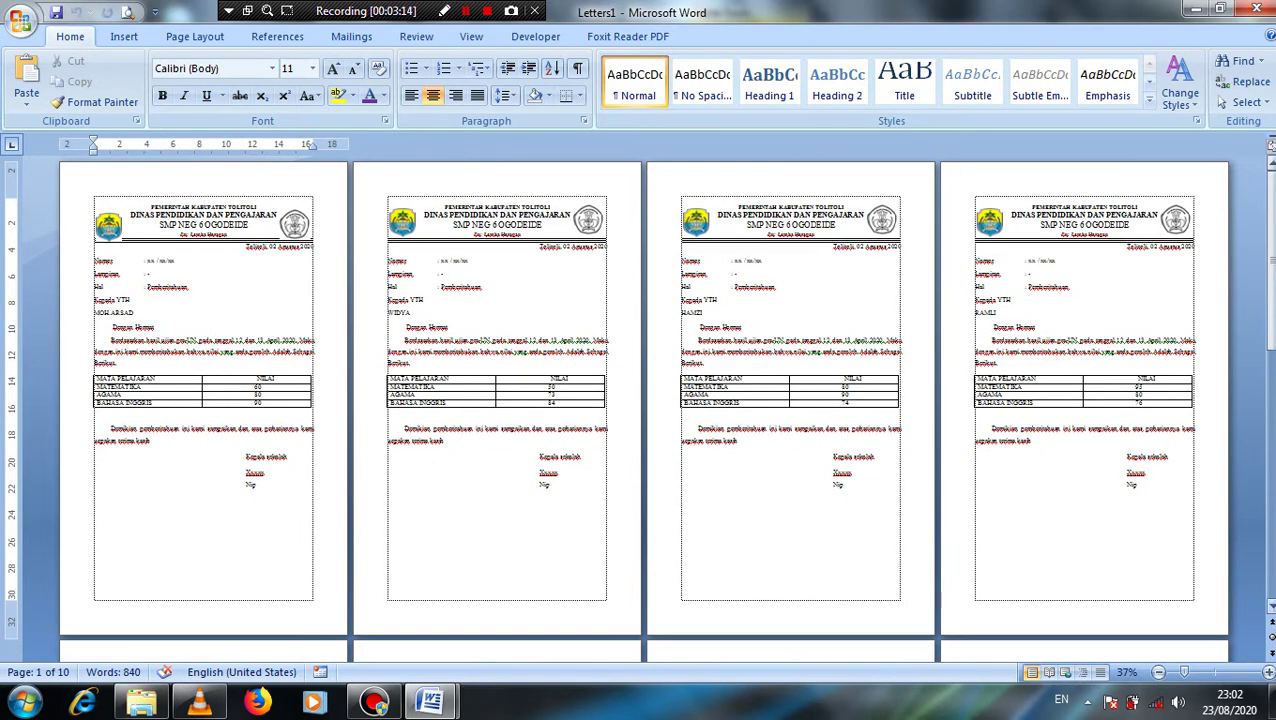
scroll(640, 400, "down", 5)
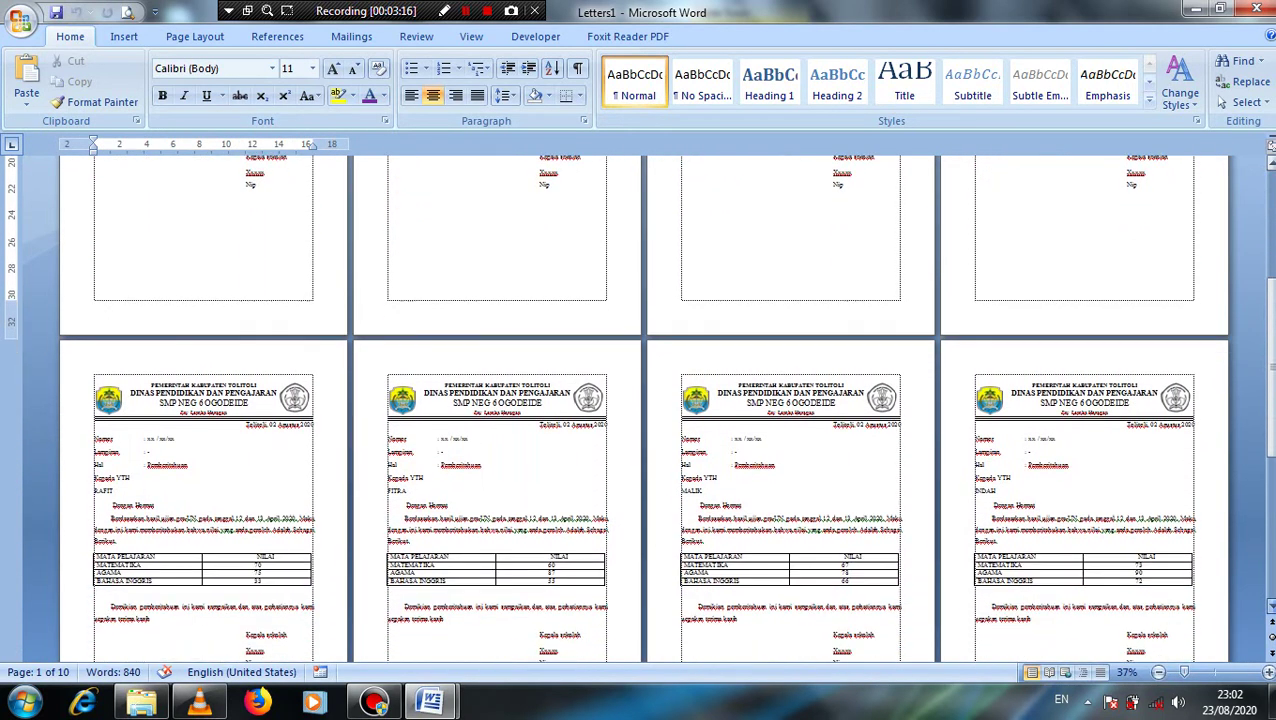
scroll(640, 400, "down", 5)
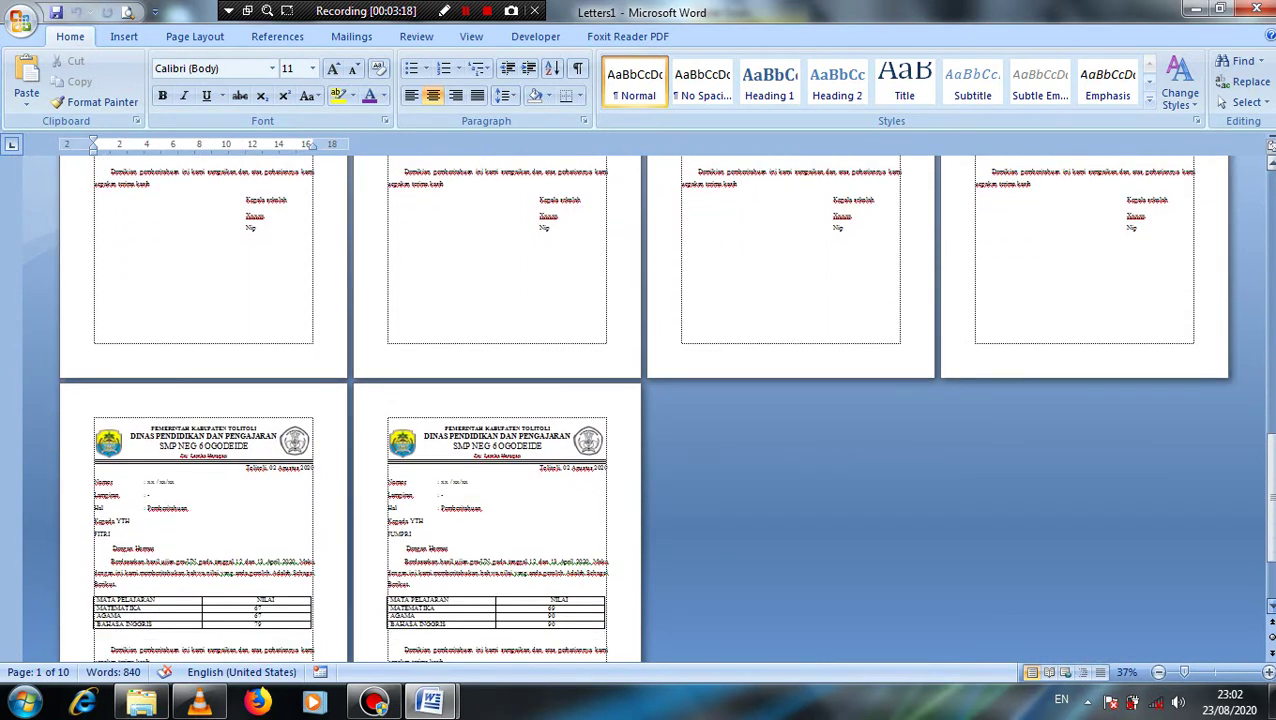
scroll(640, 400, "down", 3)
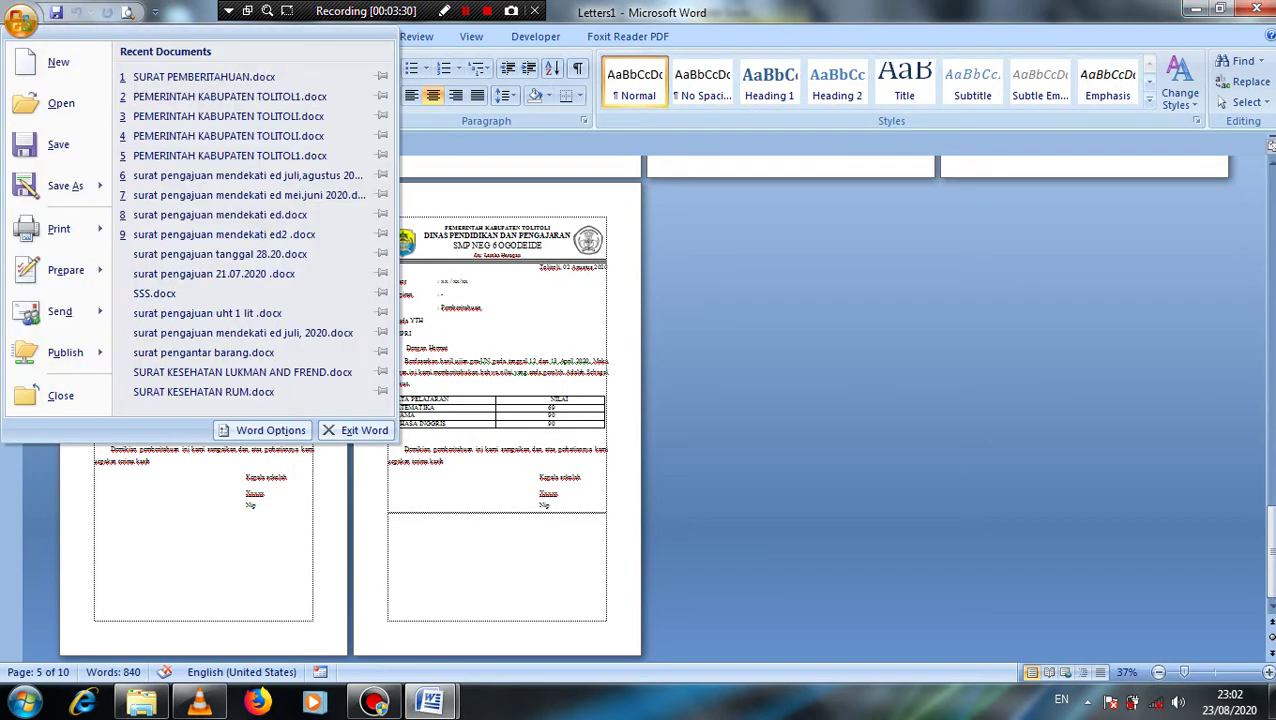
Save the merged letters in Documents as "surat pemberitahuan hasil ujian.docx" and close that document.
left_click(66, 186)
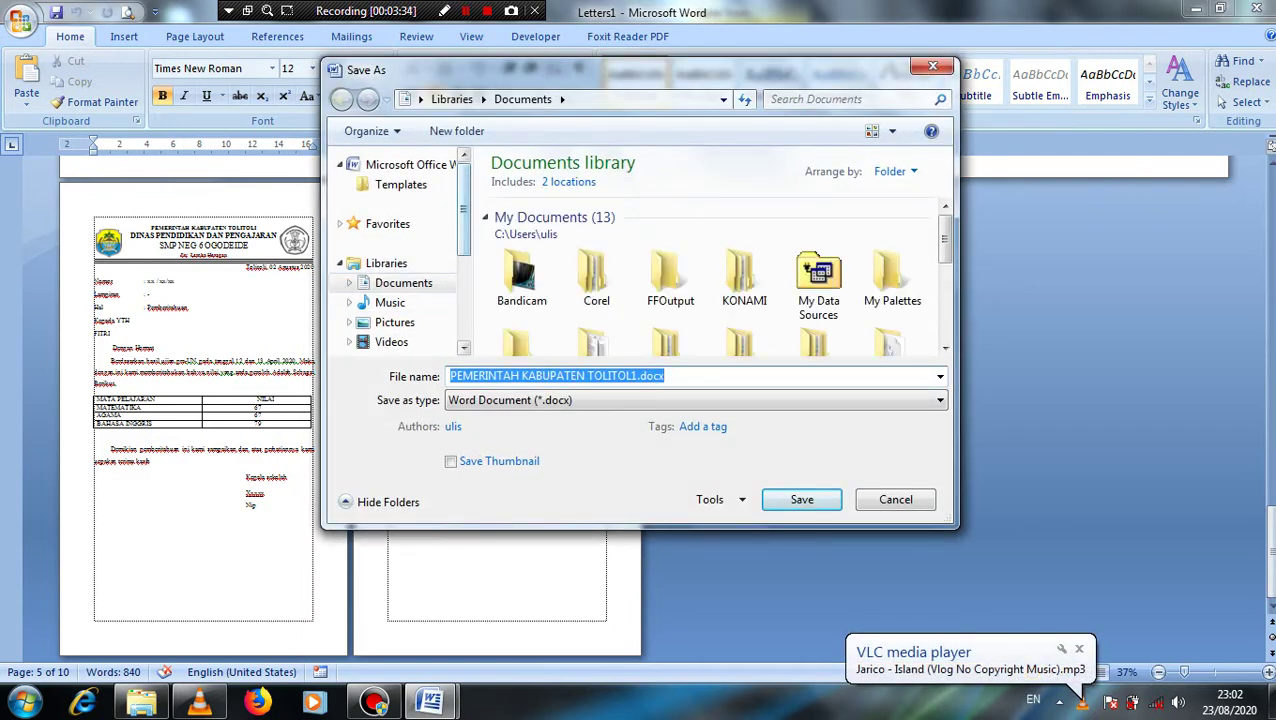
left_click(636, 376)
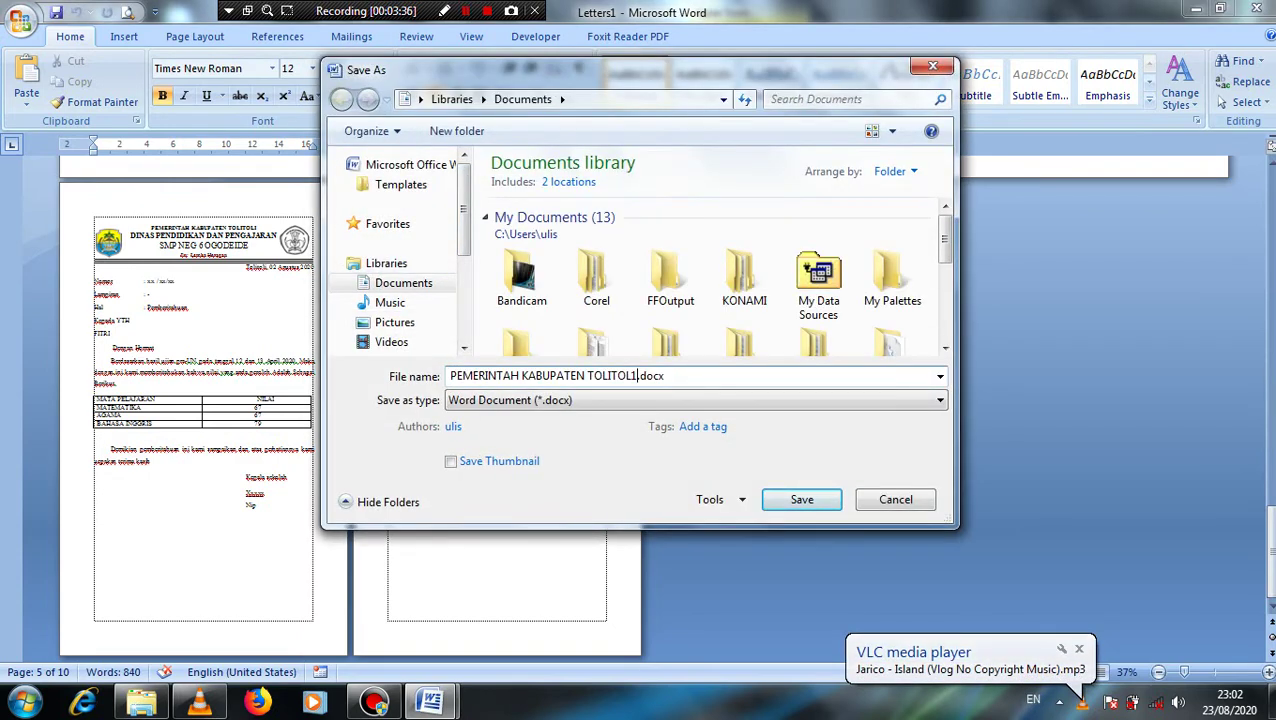
key("BackSpace")
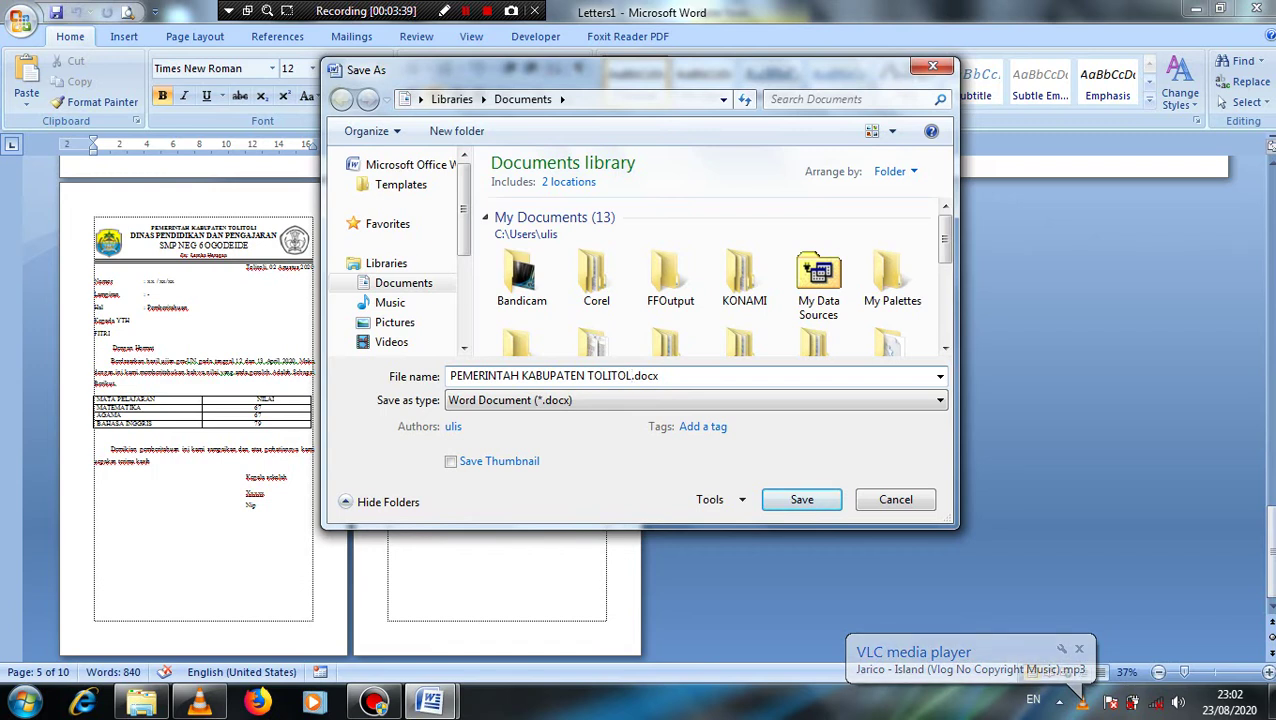
key("shift+Left")
key("shift+Left")
key("shift+Left")
key("shift+Left")
key("shift+Left")
key("shift+Left")
key("shift+Left")
key("shift+Left")
key("shift+Left")
key("shift+Left")
key("shift+Left")
key("shift+Left")
key("shift+Left")
key("shift+Left")
key("shift+Left")
key("shift+Left")
key("shift+Left")
key("shift+Left")
key("shift+Left")
key("shift+Left")
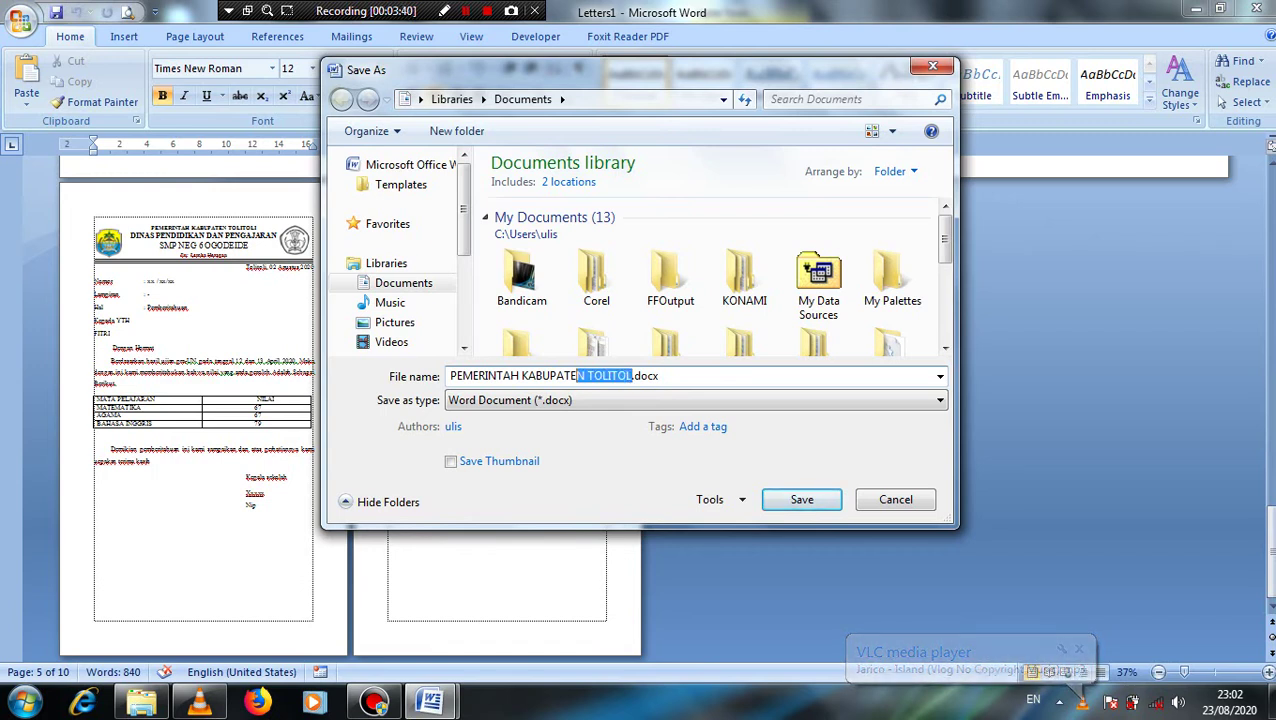
key("BackSpace")
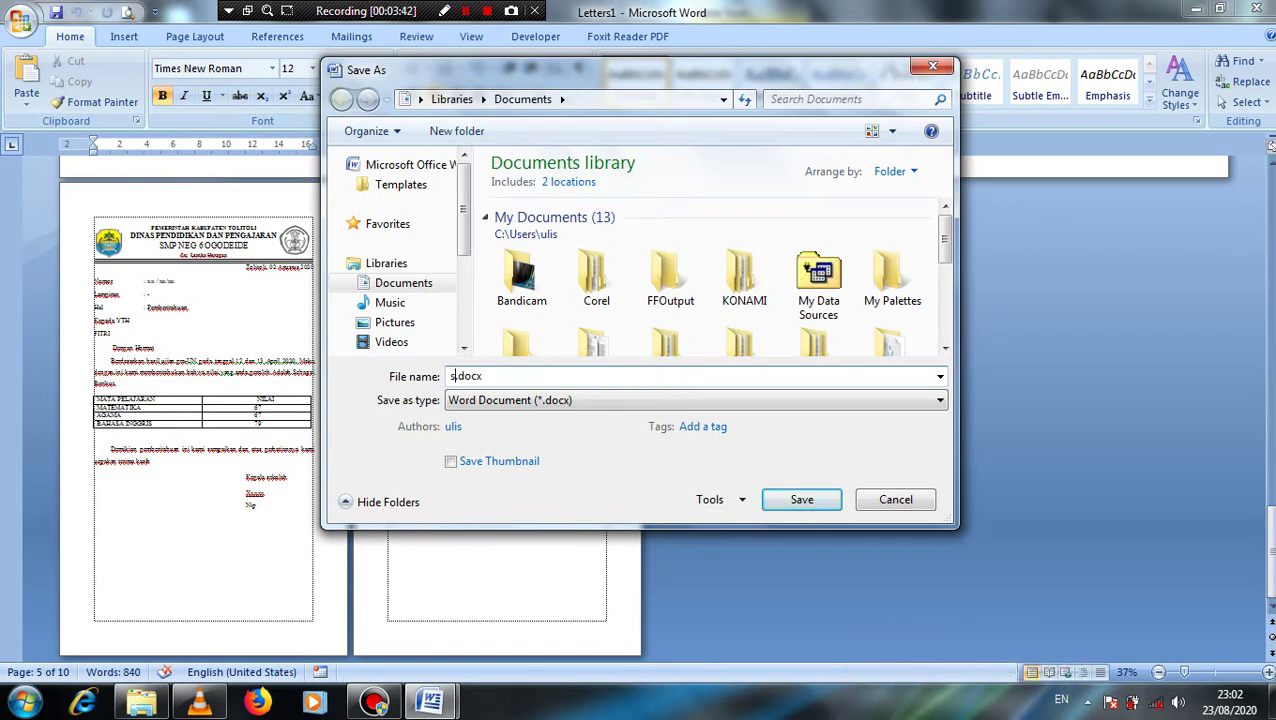
type("surat pemberitahuan")
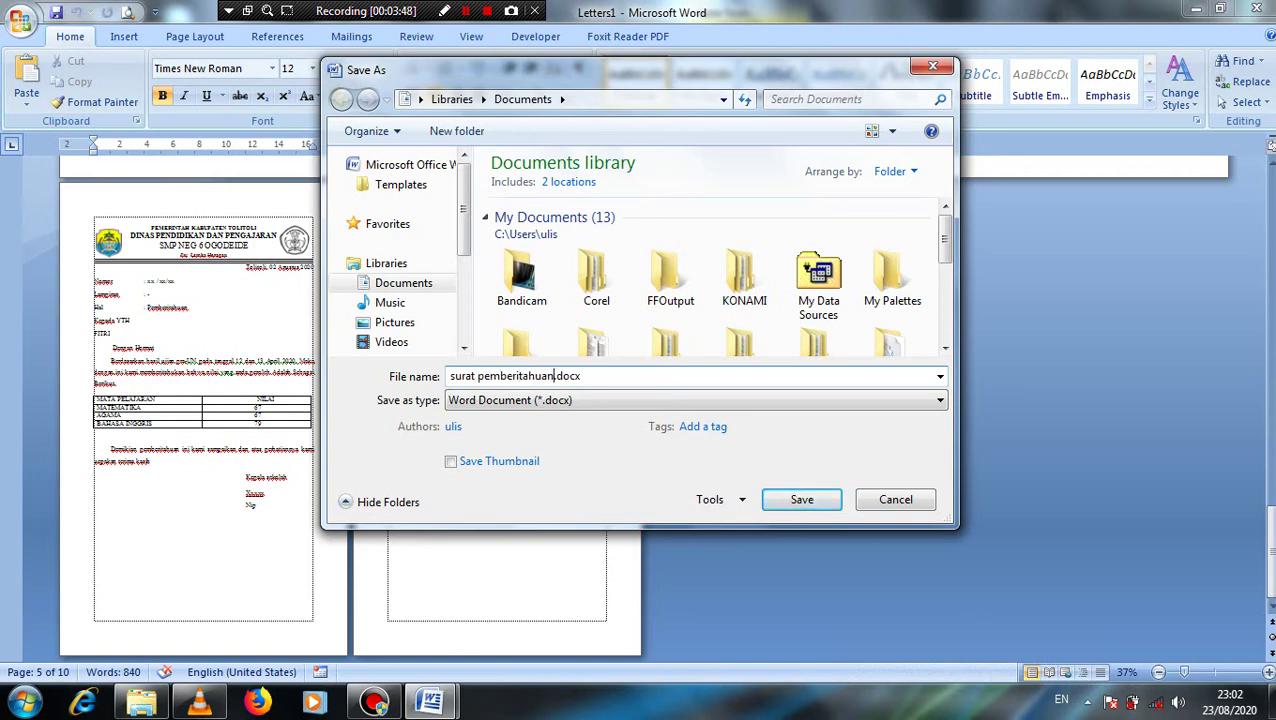
type(" hasil ujiam")
key("BackSpace")
type("n")
key("Return")
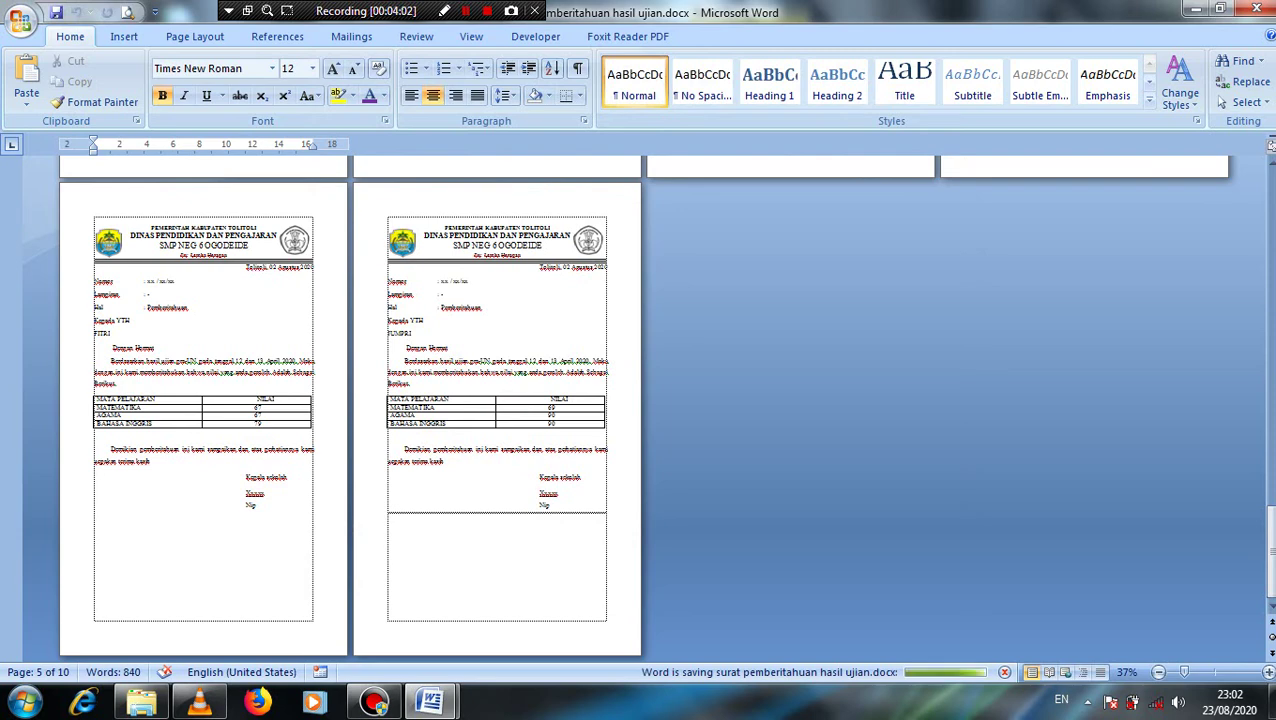
left_click(1256, 9)
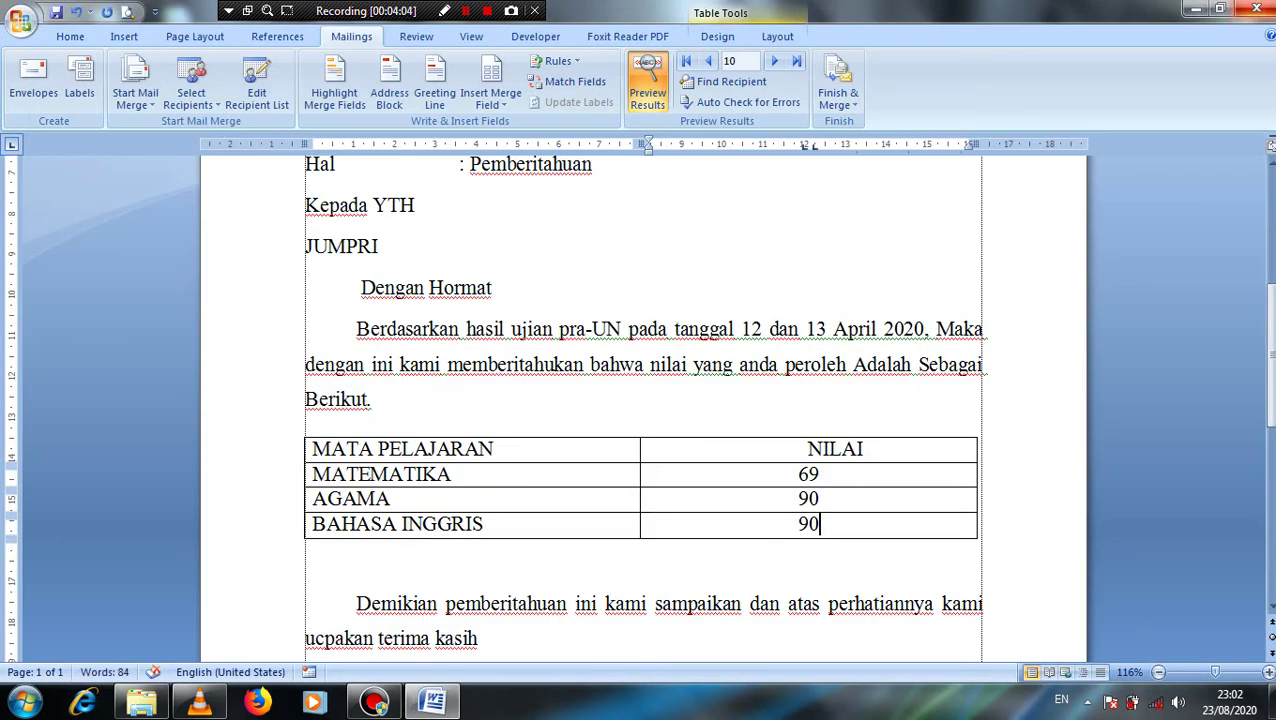
Close the main merge letter, saving it in Documents as PEMERINTAH KABUPATEN TOLITOL1.docx.
left_click(1256, 9)
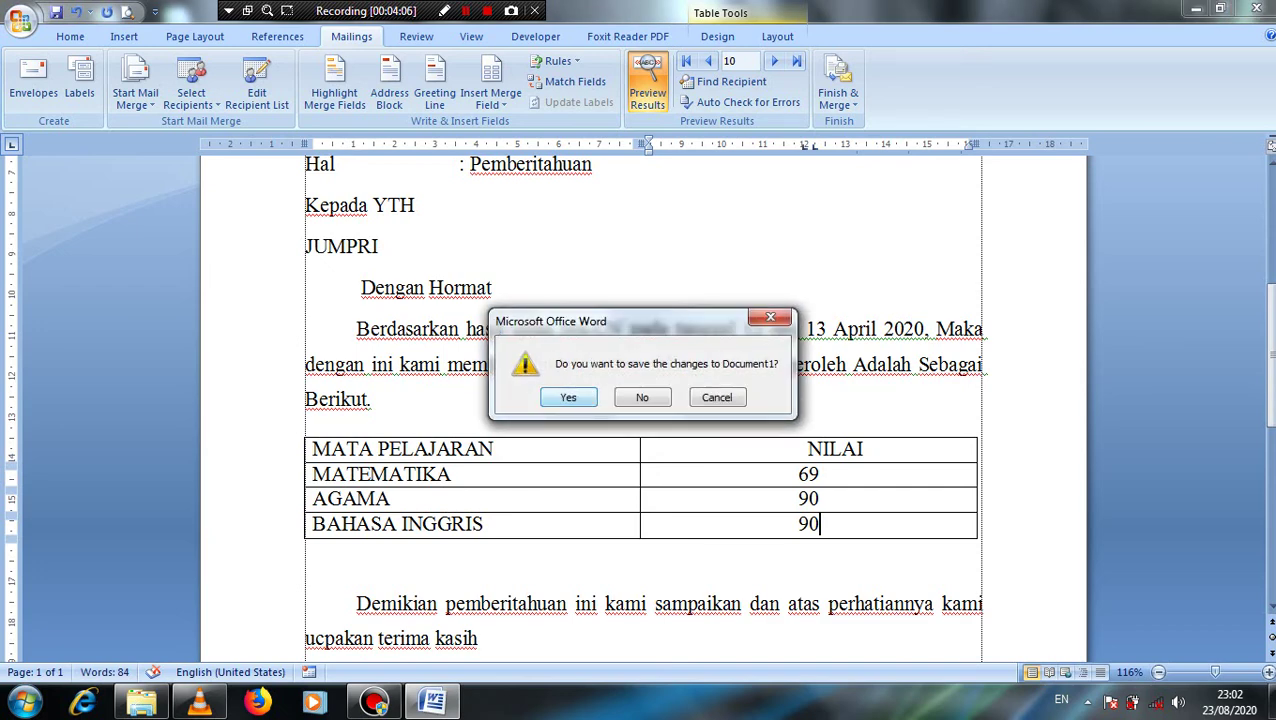
left_click(642, 397)
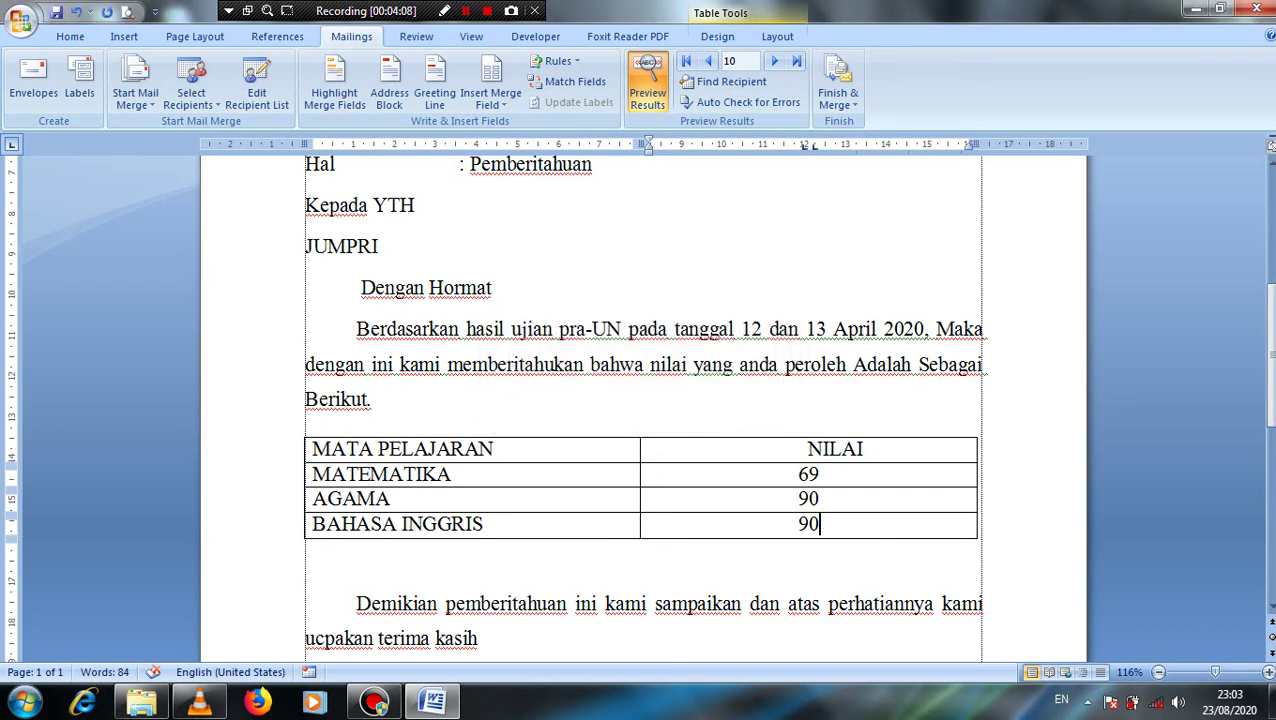
key("ctrl+s")
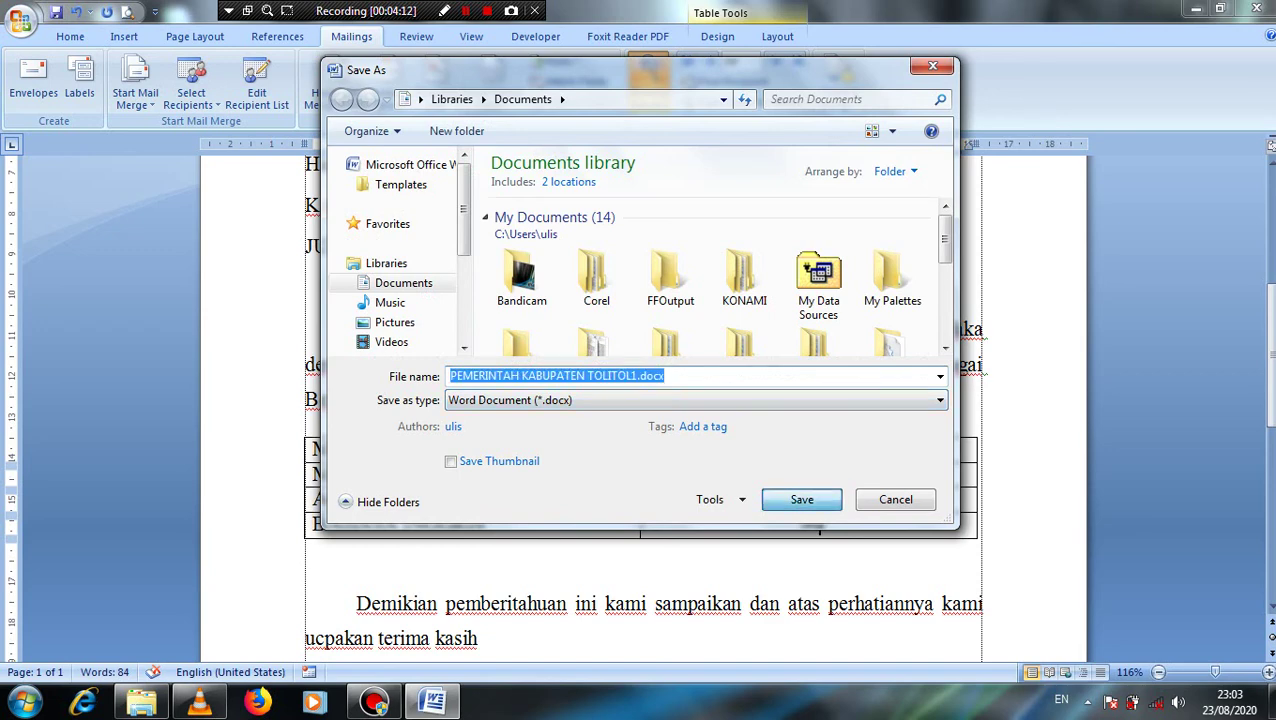
key("Return")
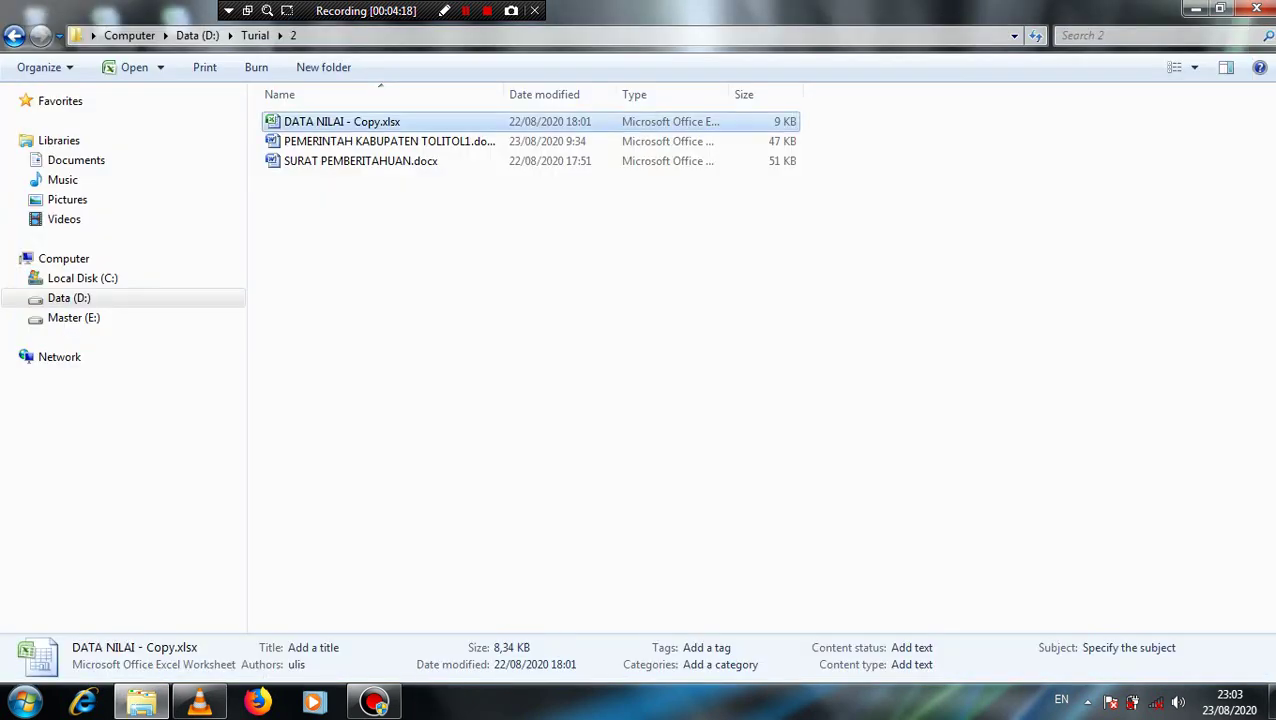
Leave the Turial\2 folder window and return to the Windows desktop.
key("super+d")
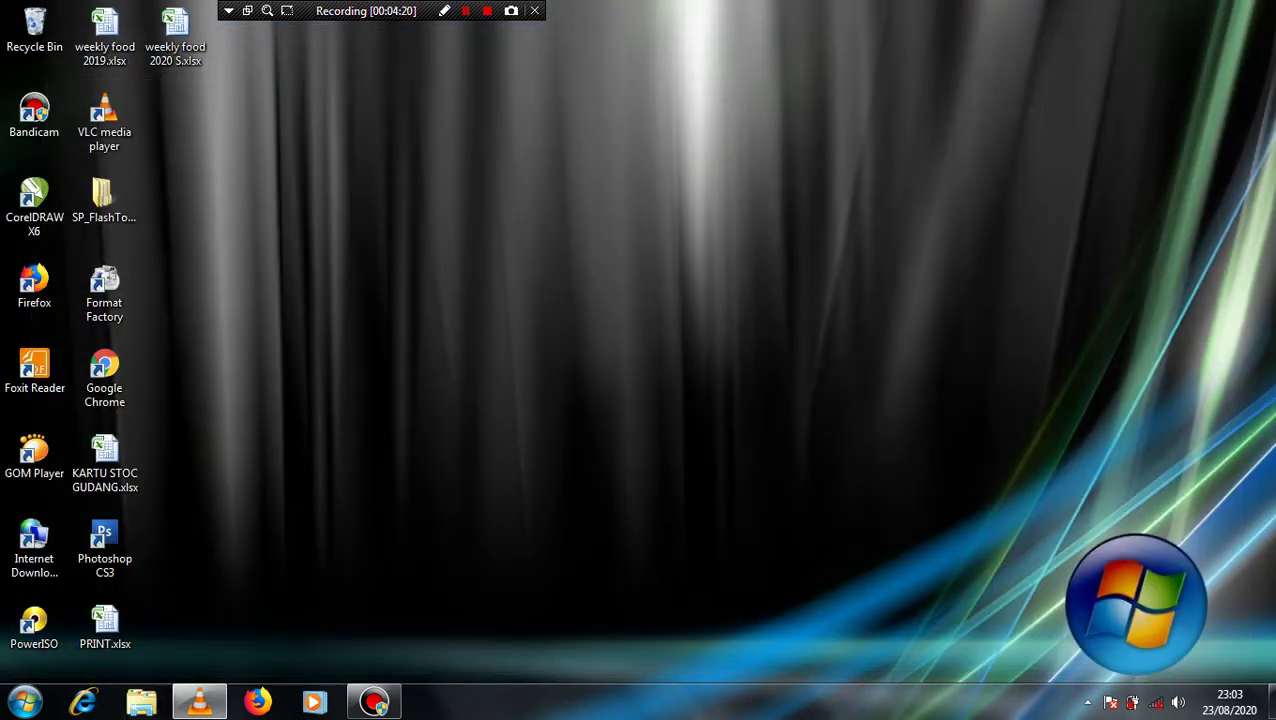
right_click(453, 208)
left_click(503, 262)
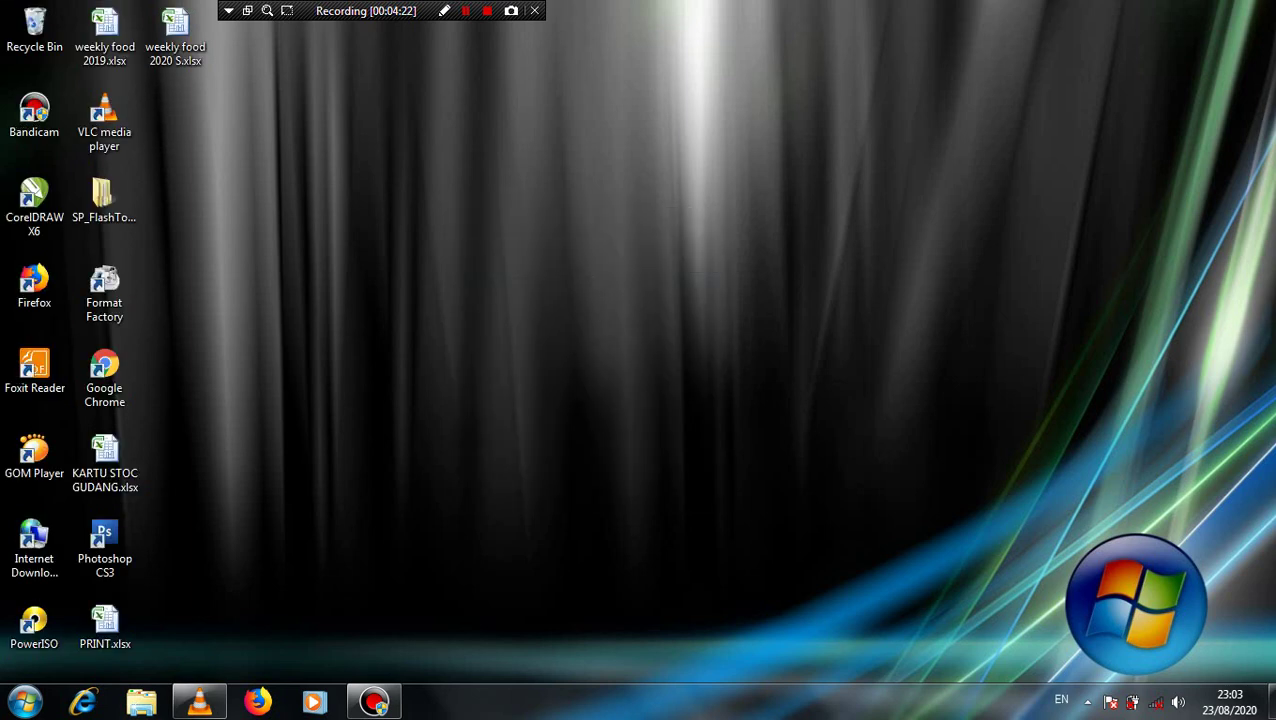